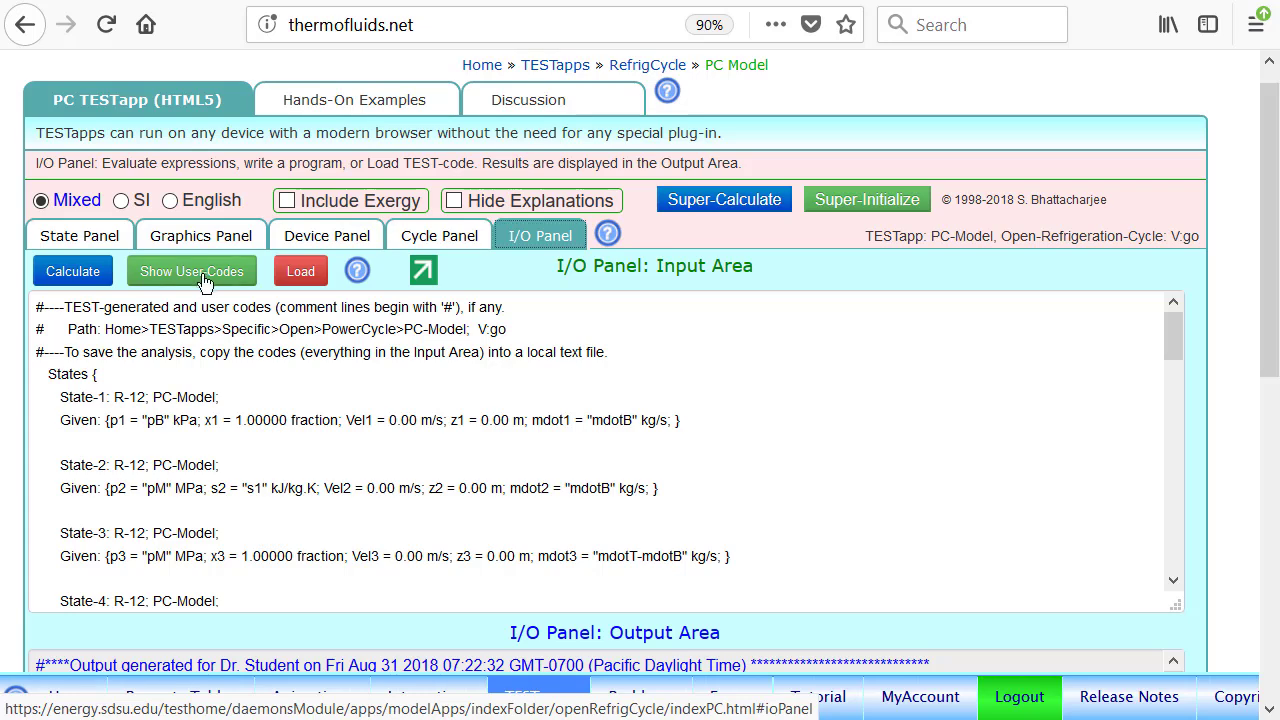
- Show the user-defined codes in the I/O Panel input area
click(196, 274)
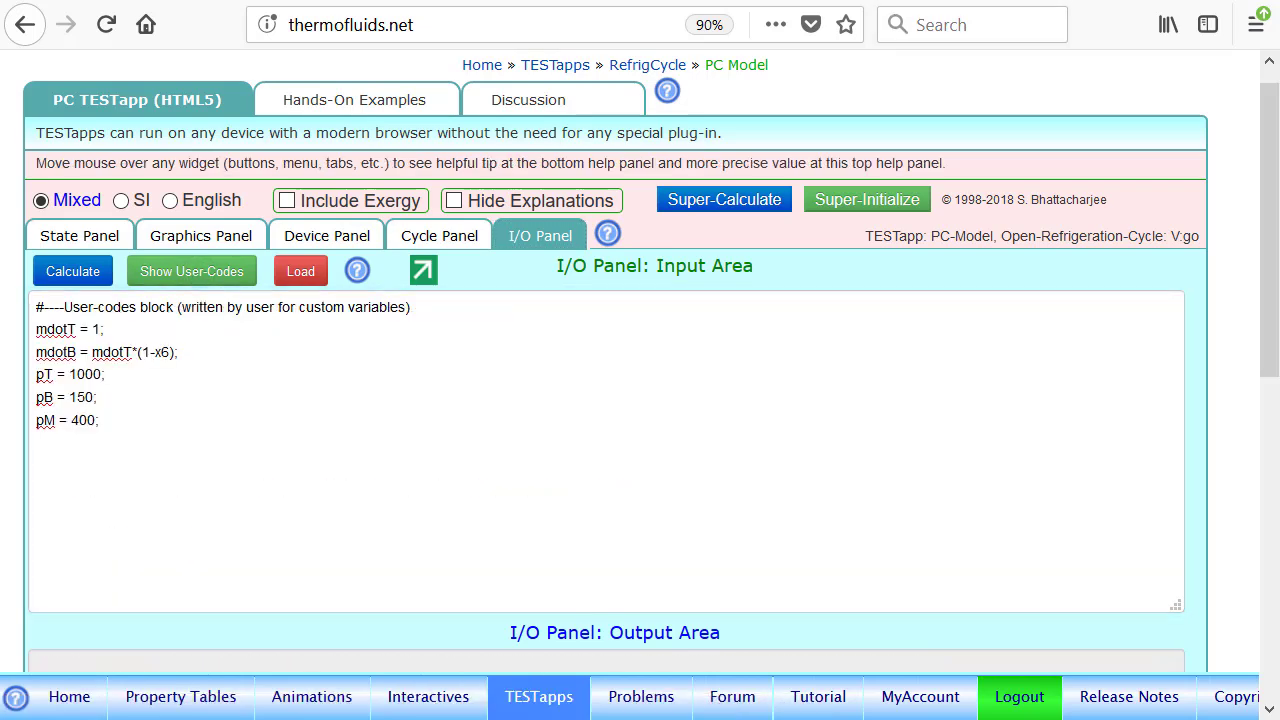
mouse_move(113, 318)
mouse_down()
mouse_move(30, 327)
mouse_move(124, 345)
mouse_move(118, 325)
mouse_up()
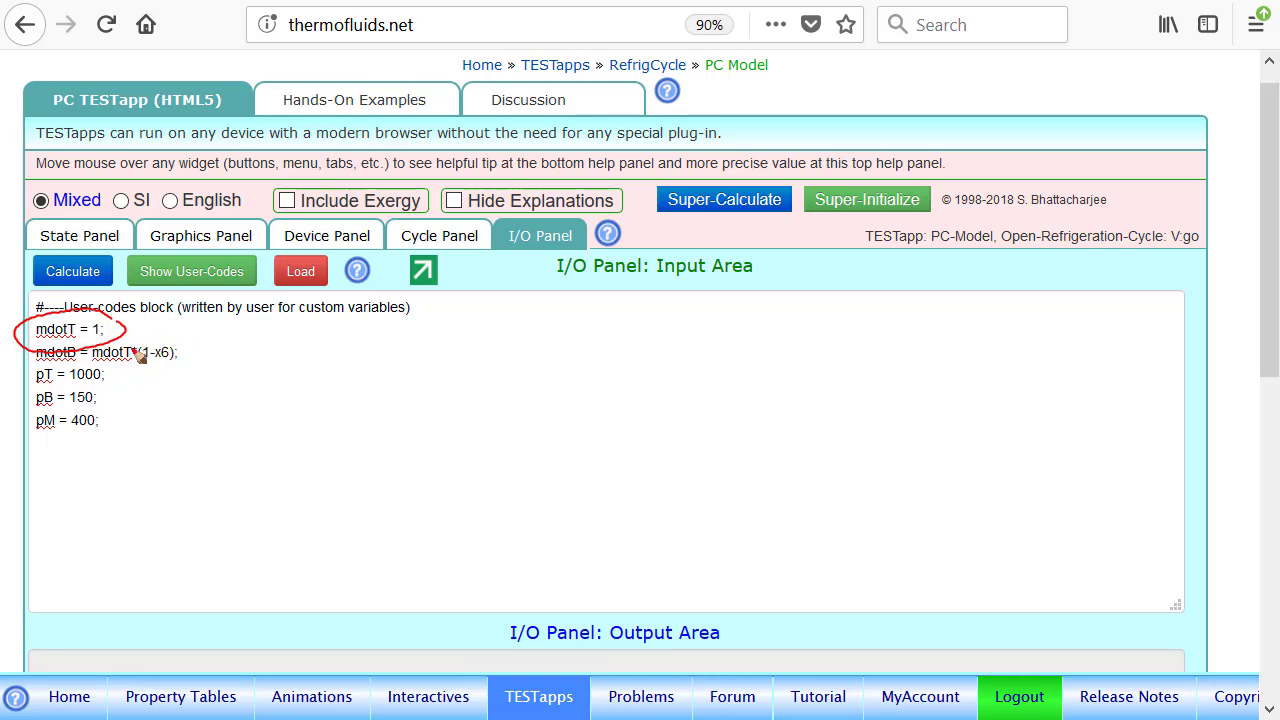
mouse_move(178, 332)
mouse_down()
mouse_move(138, 331)
mouse_move(196, 352)
mouse_move(163, 333)
mouse_up()
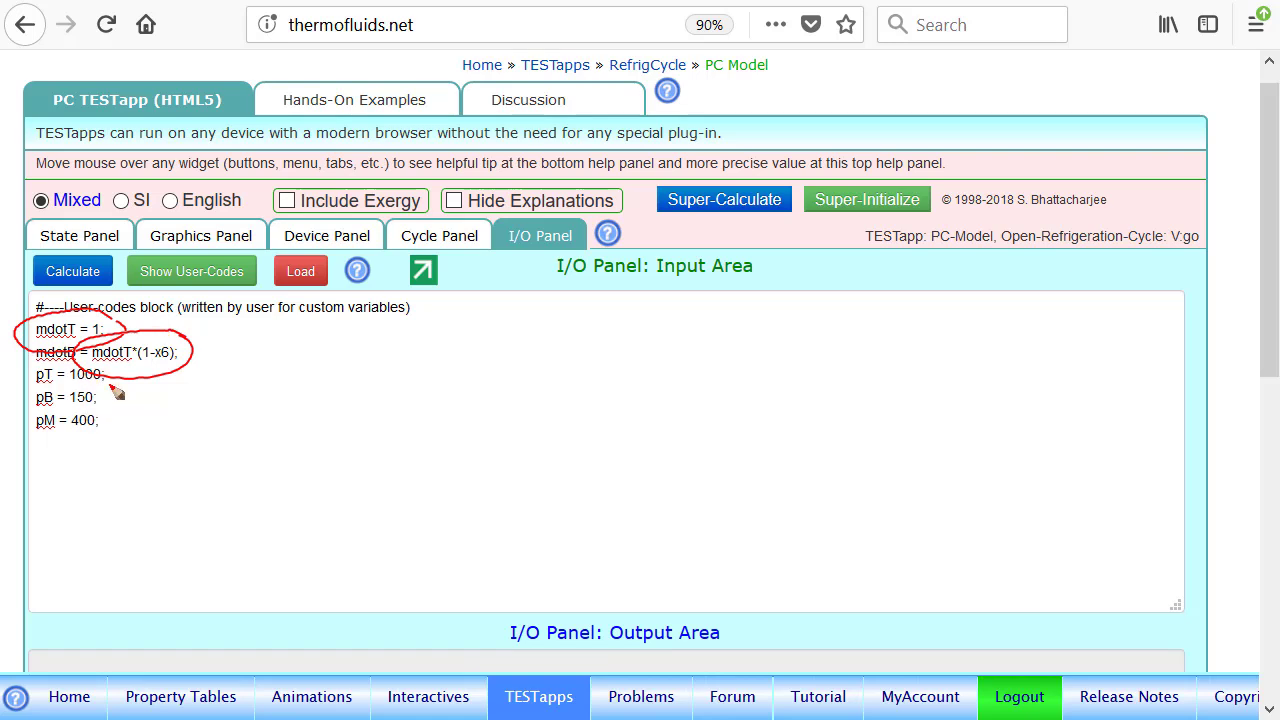
drag(113, 367, 113, 462)
key(Escape)
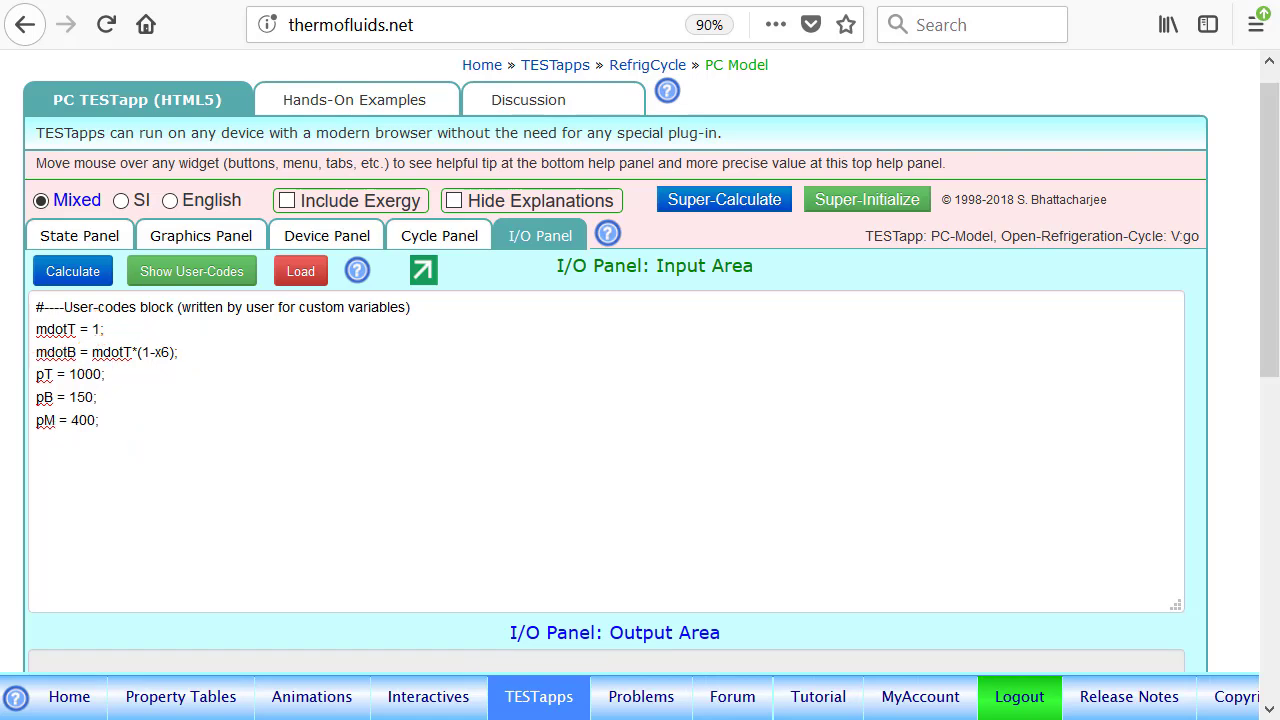
scroll(640, 400, down, 3)
scroll(640, 400, up, 2)
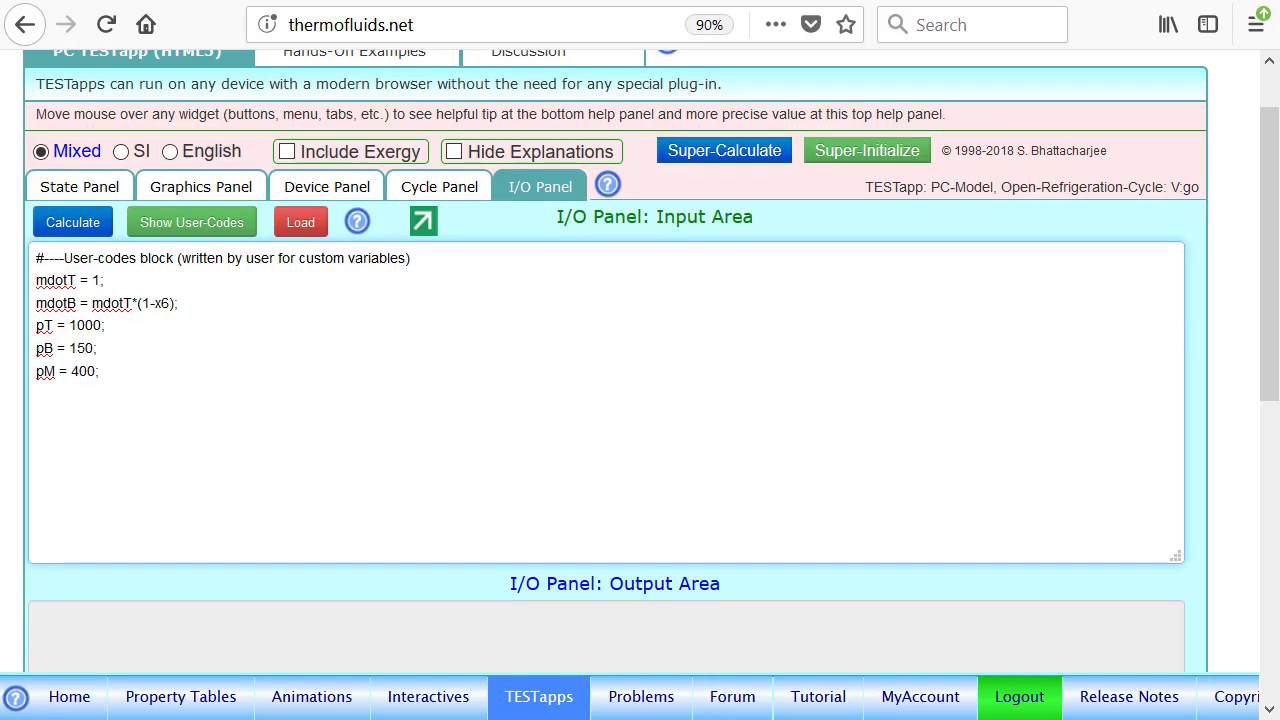
- Calculate the user codes and review the evaluated variables in the output area
click(73, 222)
scroll(606, 400, down, 3)
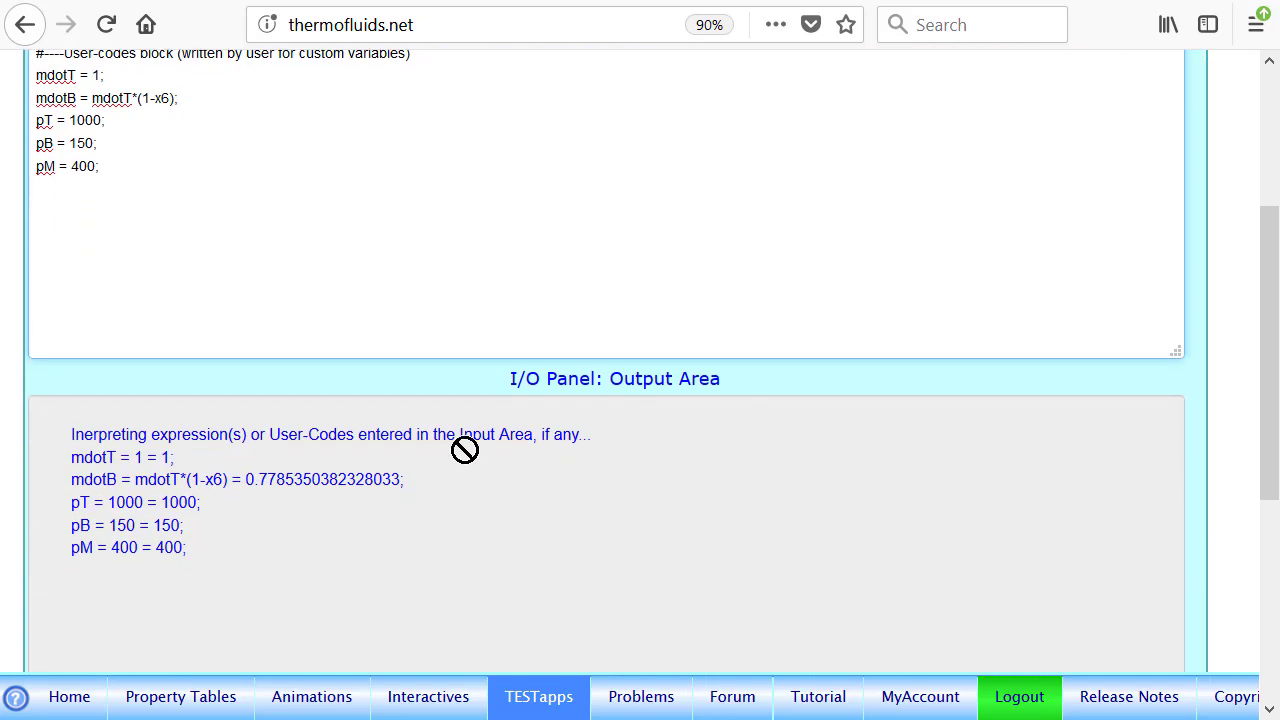
scroll(580, 534, up, 5)
- Switch to the State Panel and step through states 1 to 6 of the cycle
click(74, 262)
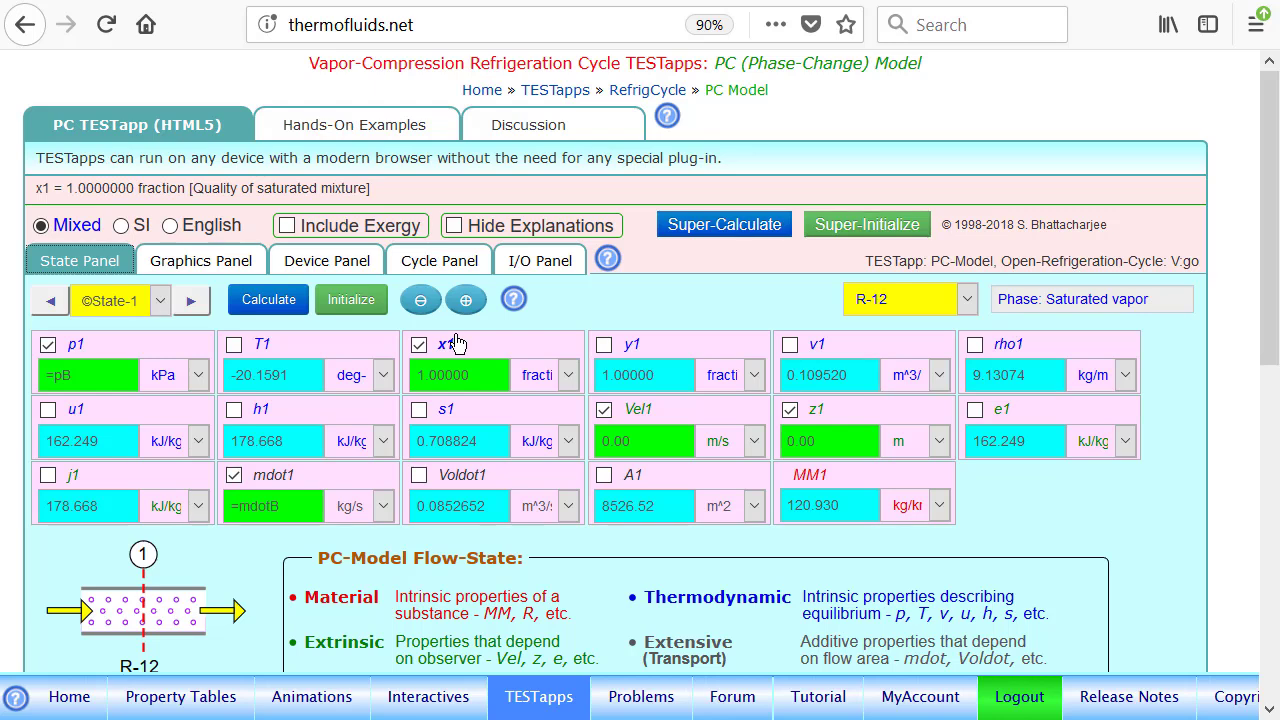
click(190, 306)
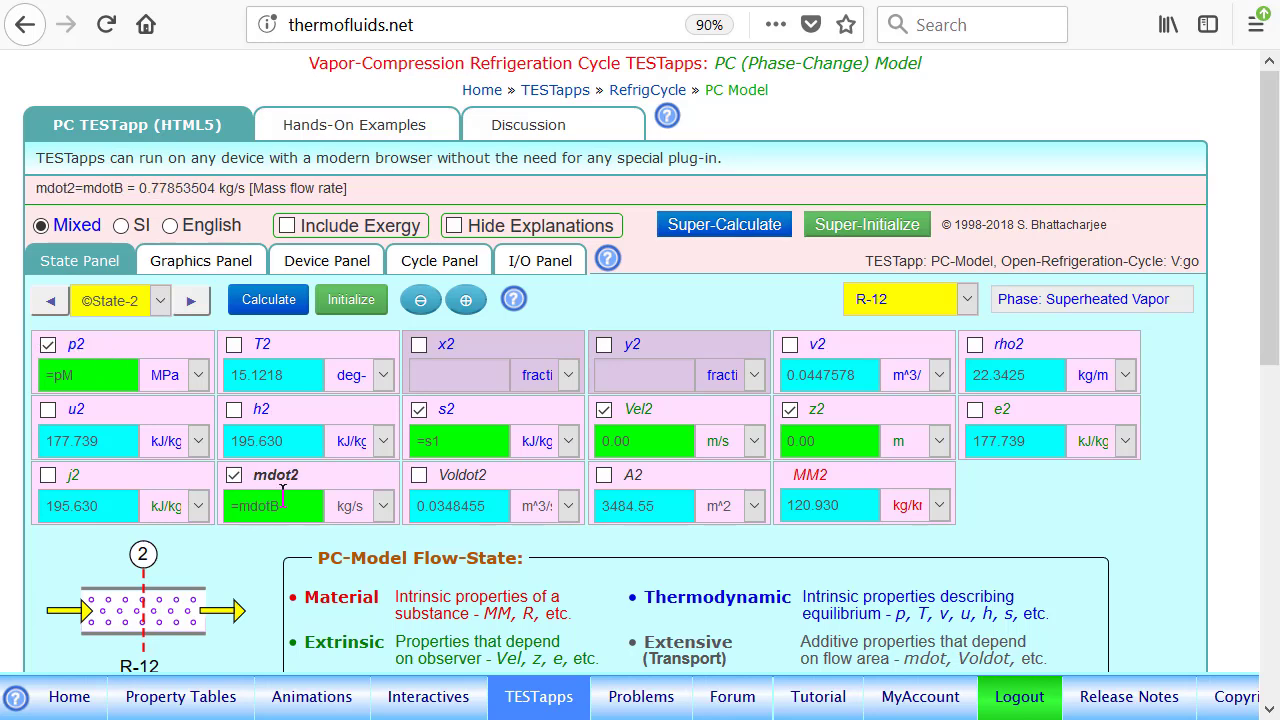
click(190, 302)
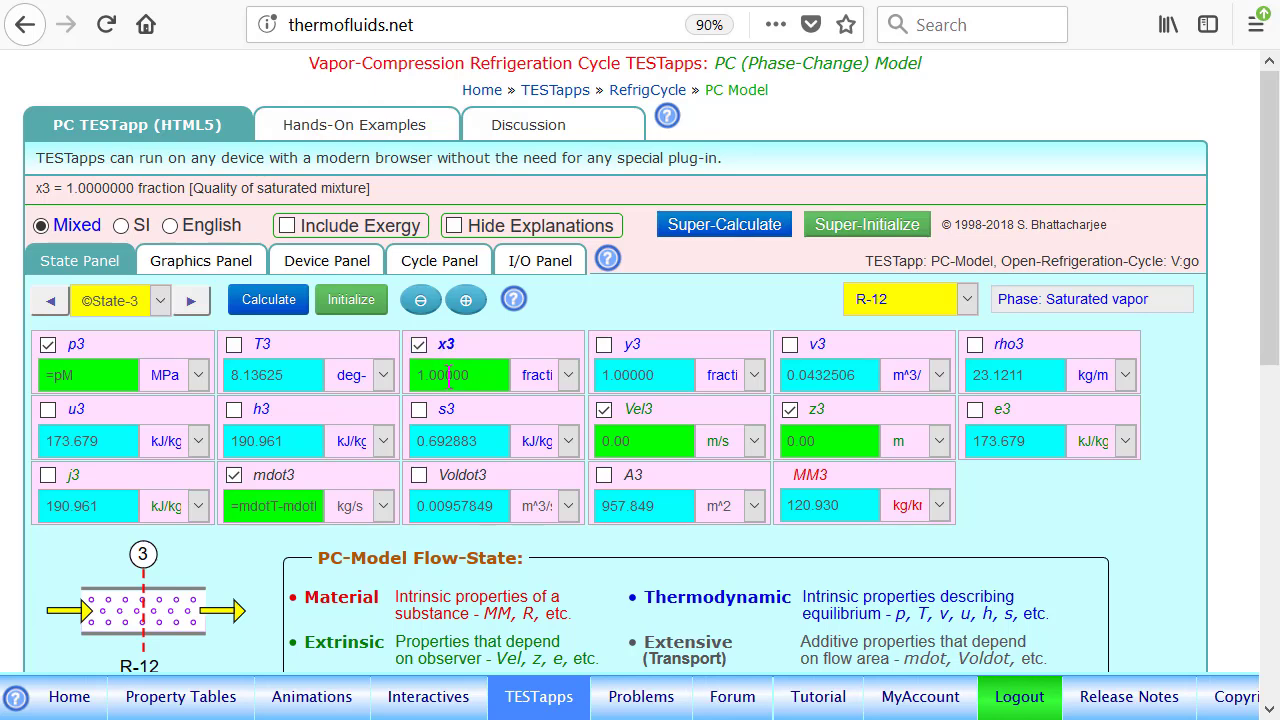
click(190, 303)
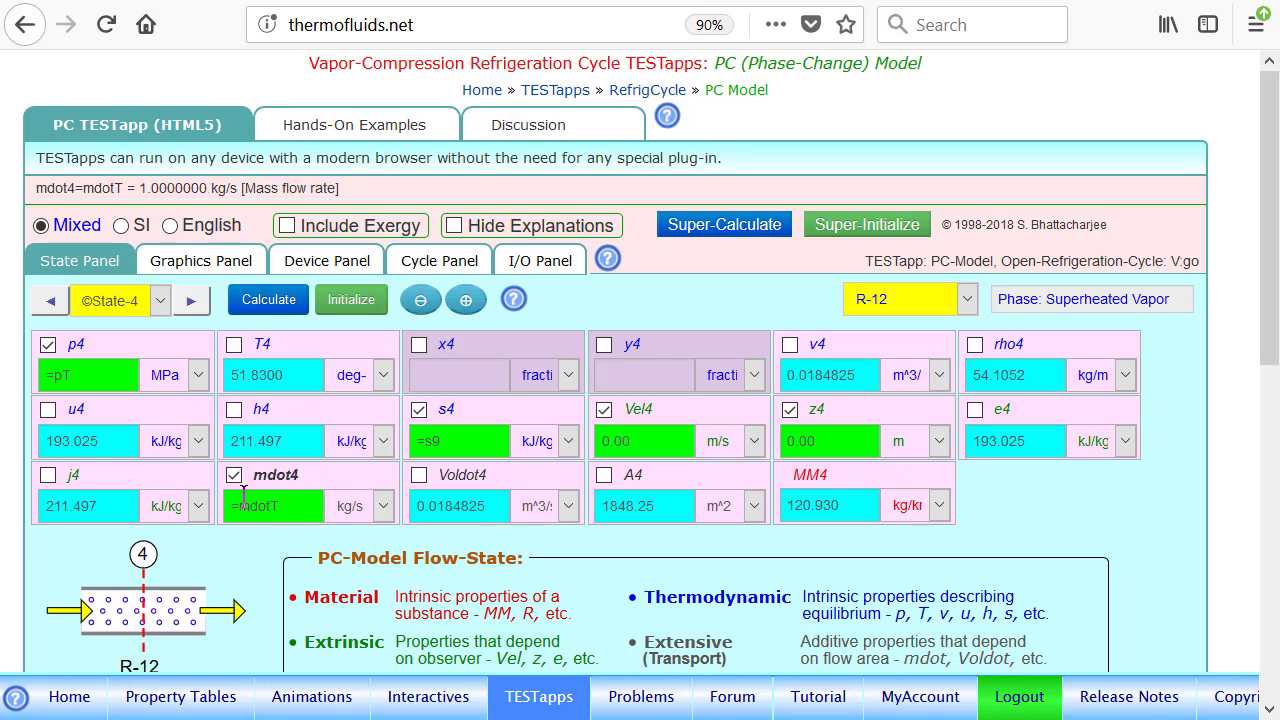
click(190, 301)
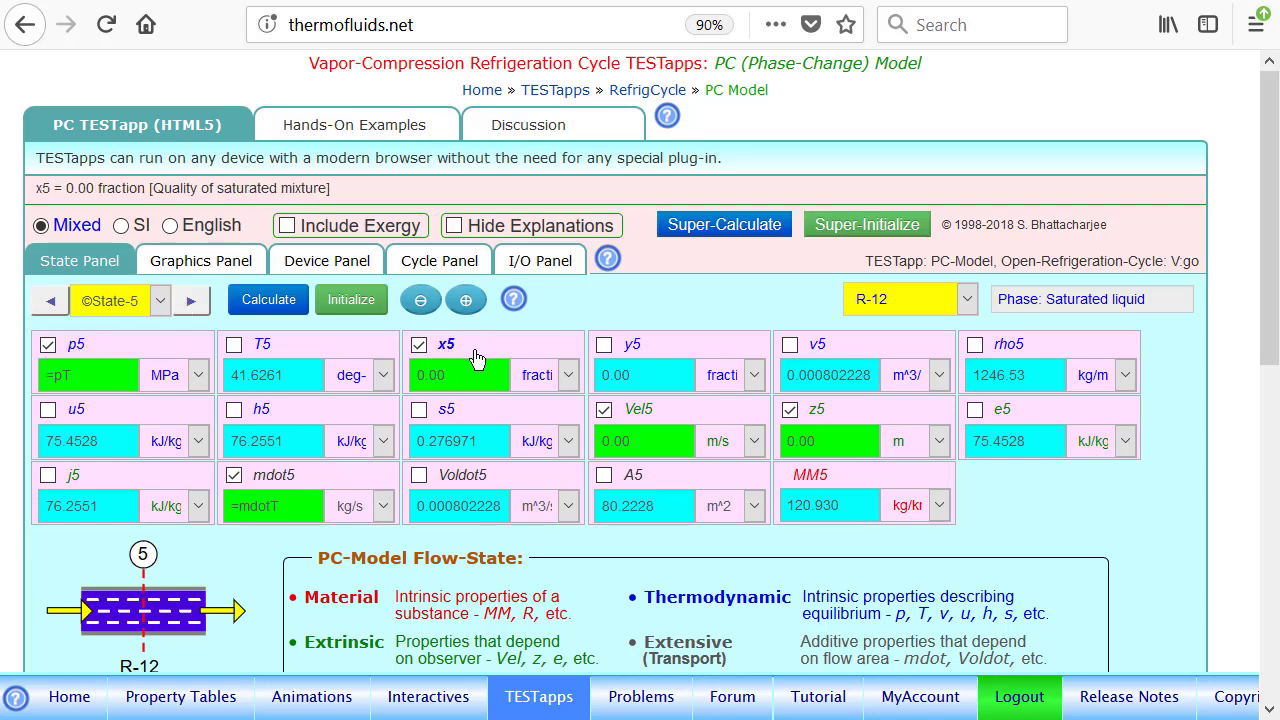
click(192, 304)
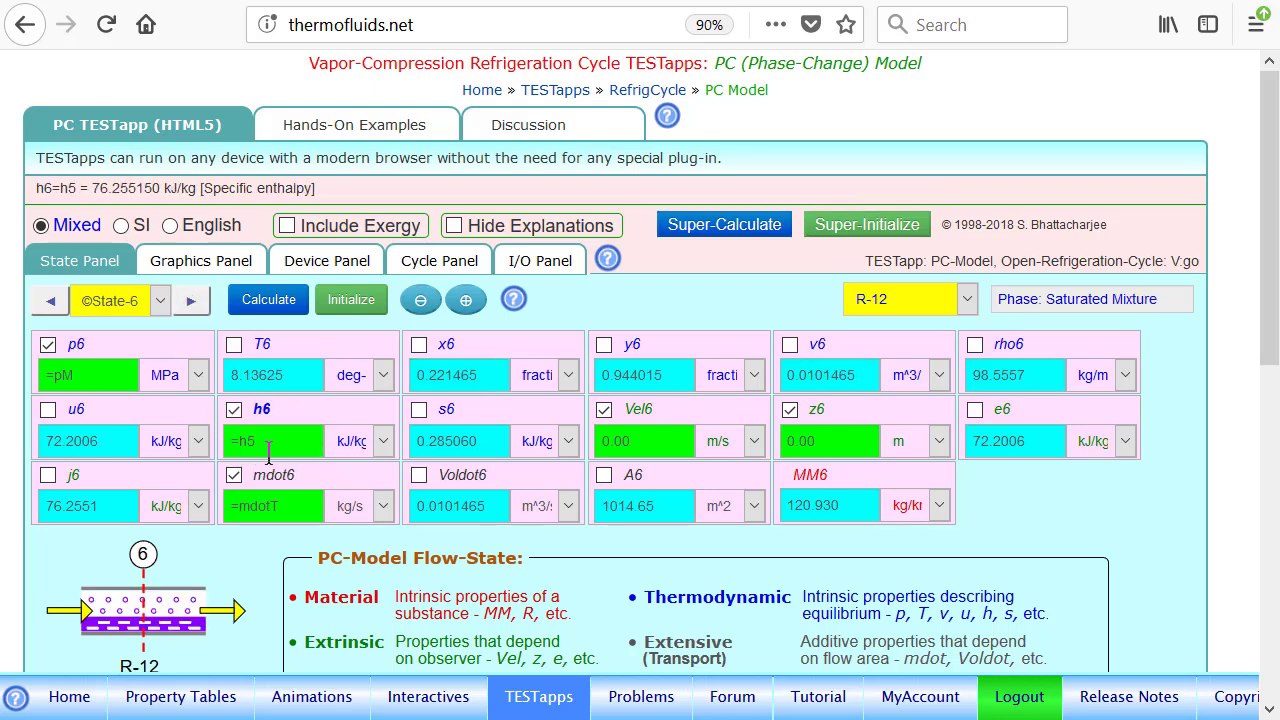
- Review state 6's given pressure, enthalpy and mass flow, and step through states 7 to 9
click(233, 410)
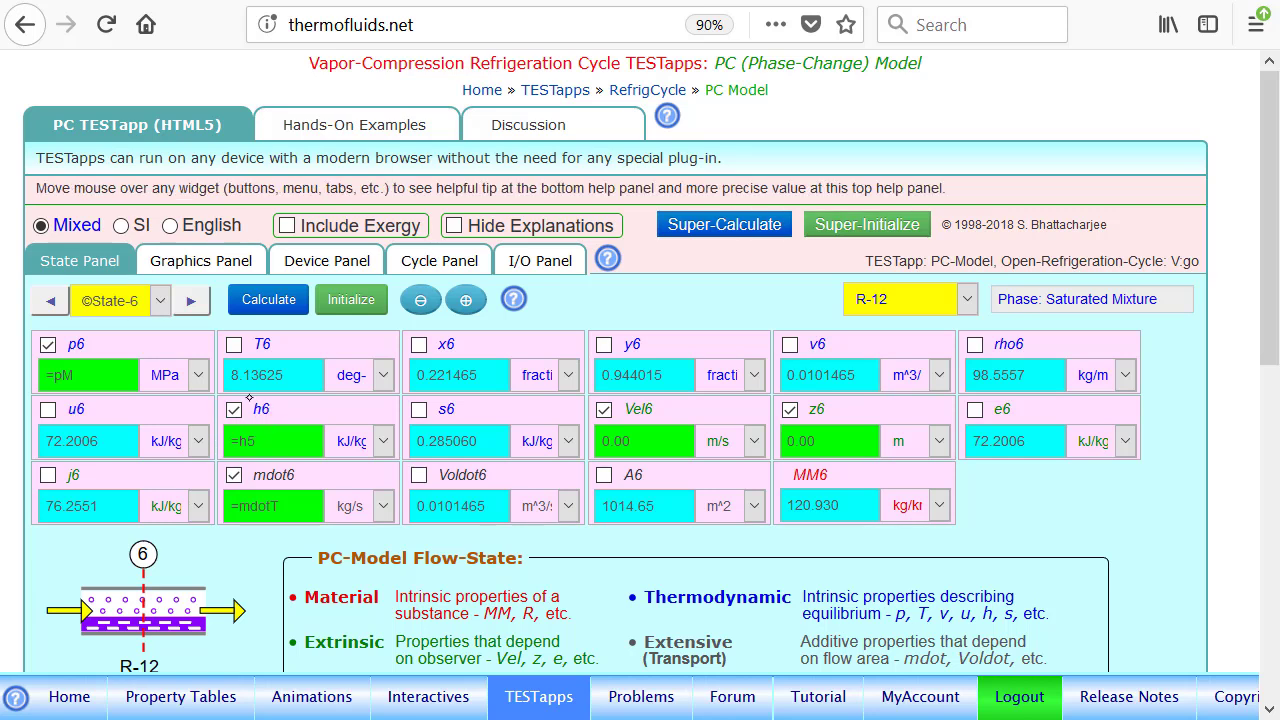
drag(240, 398, 286, 408)
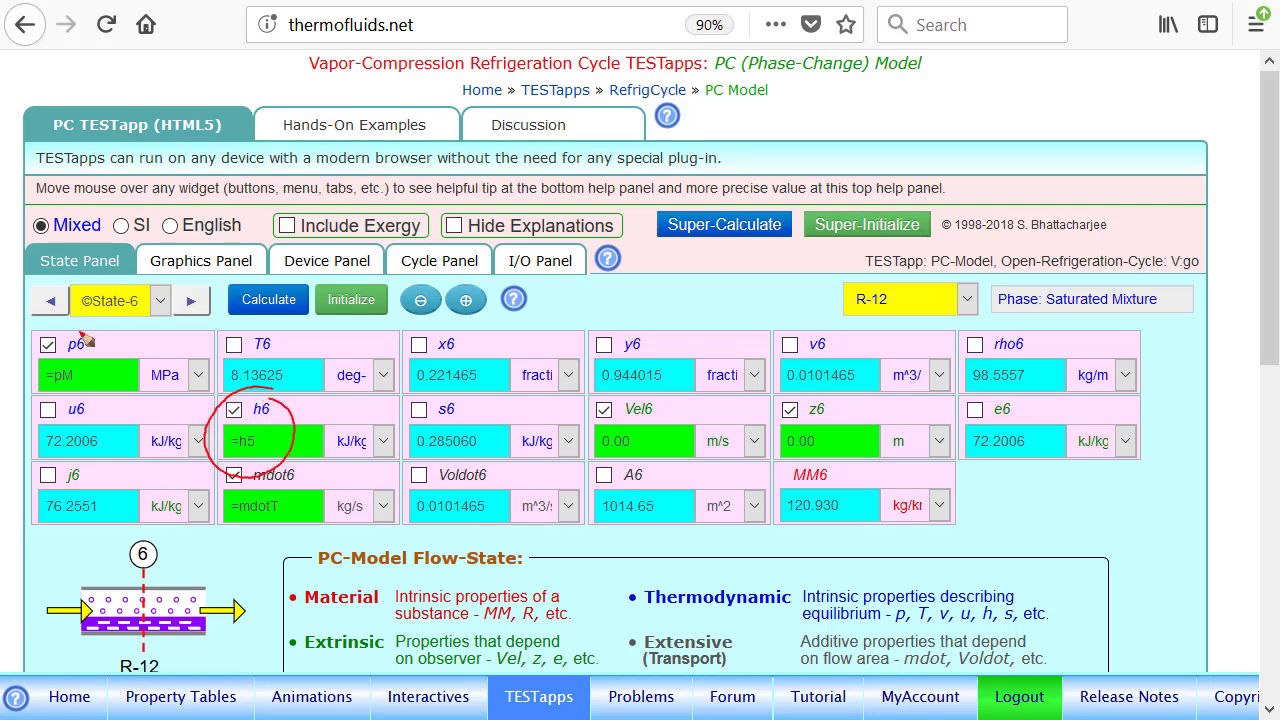
drag(84, 334, 64, 340)
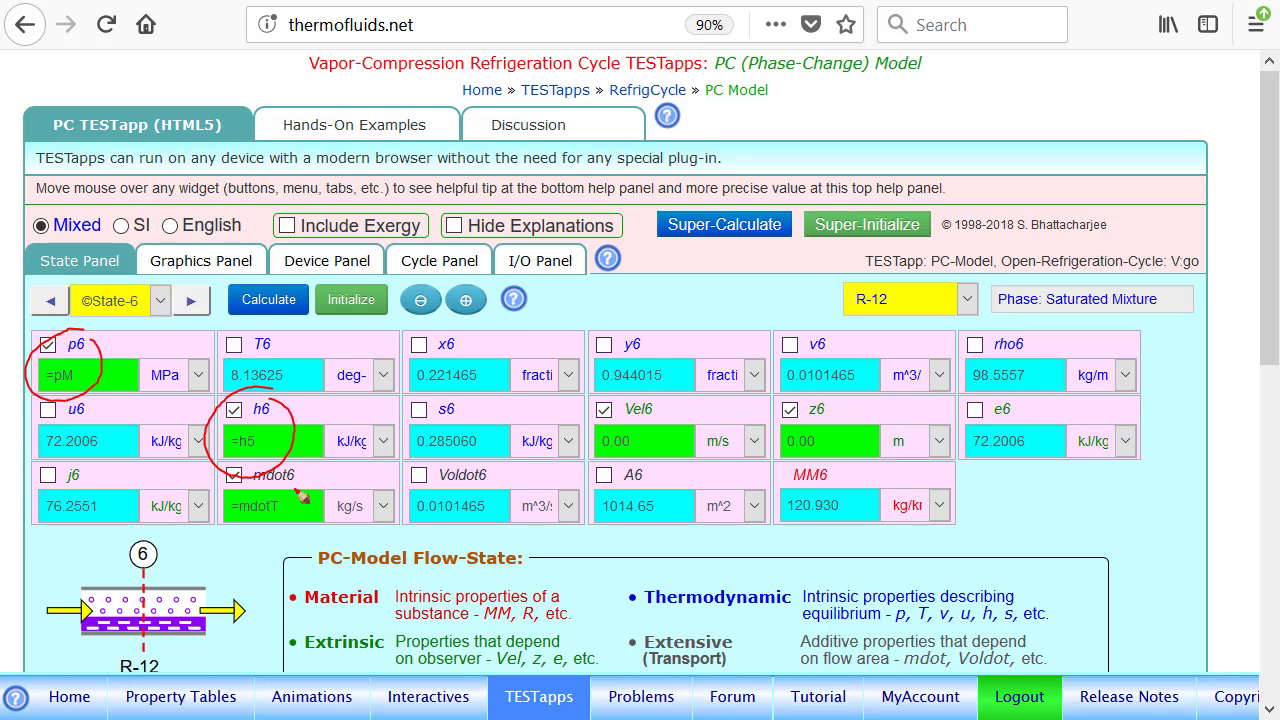
drag(292, 492, 272, 490)
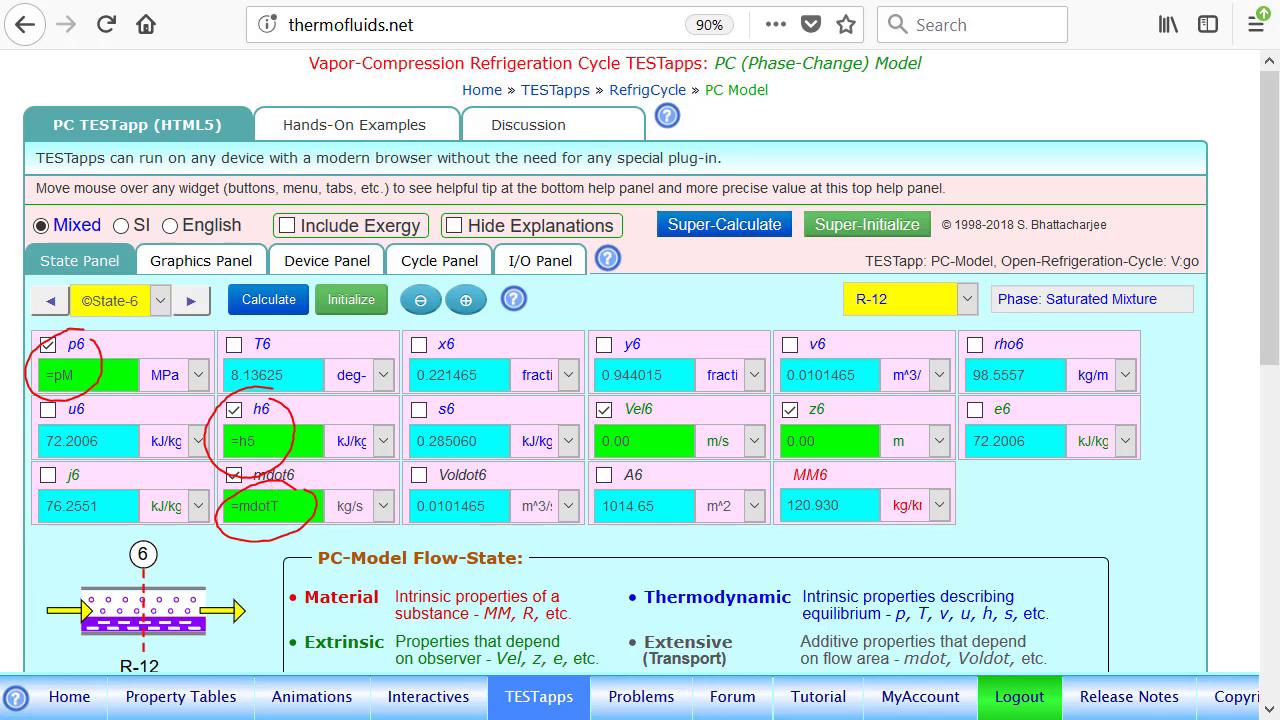
key(Escape)
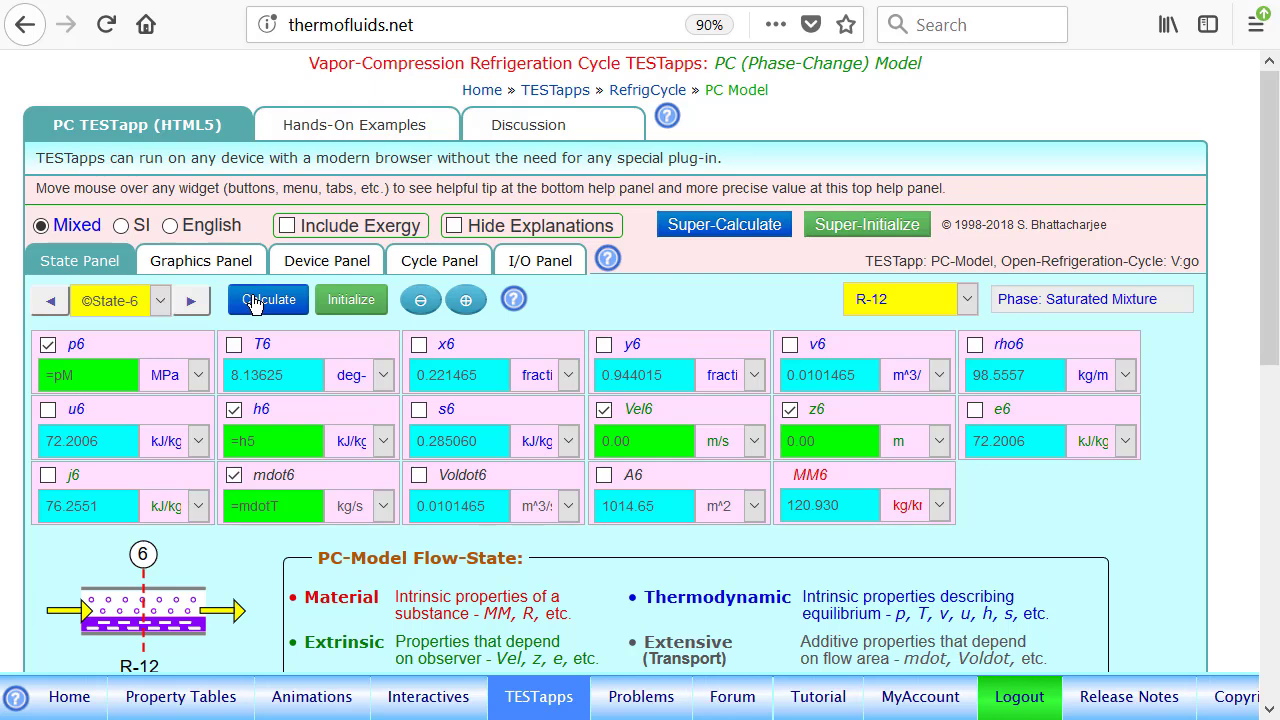
click(192, 306)
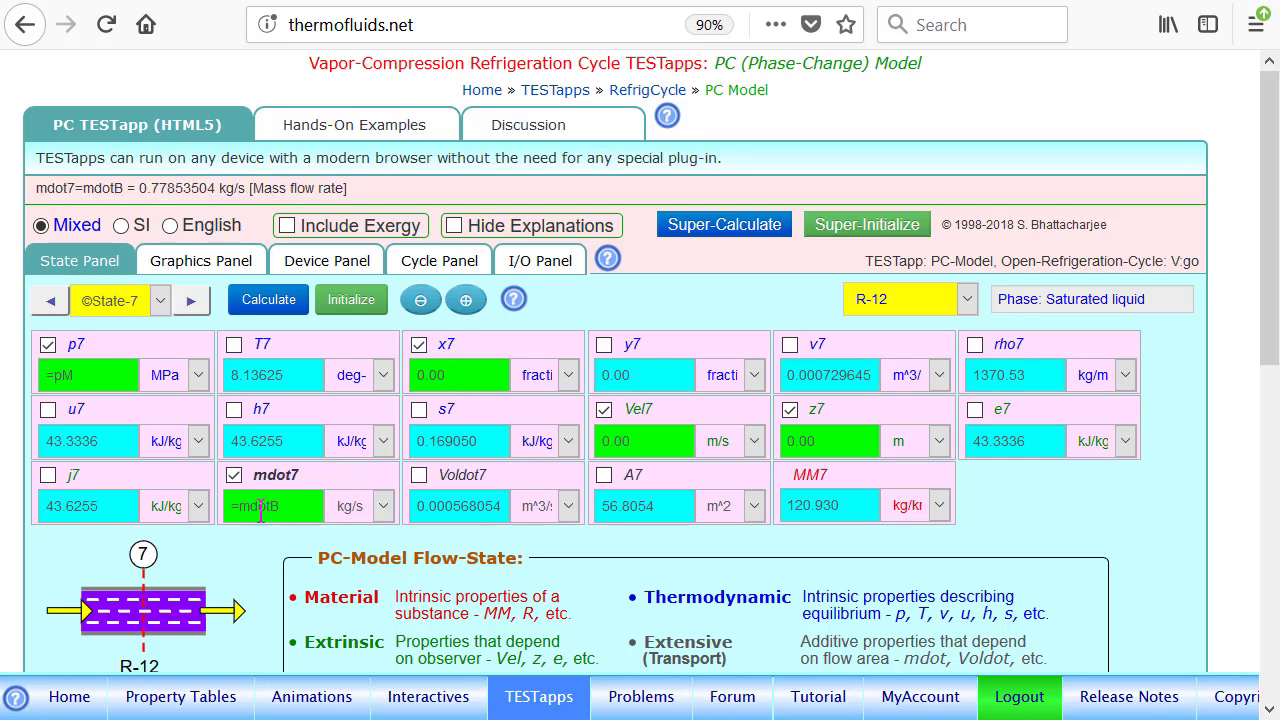
click(192, 306)
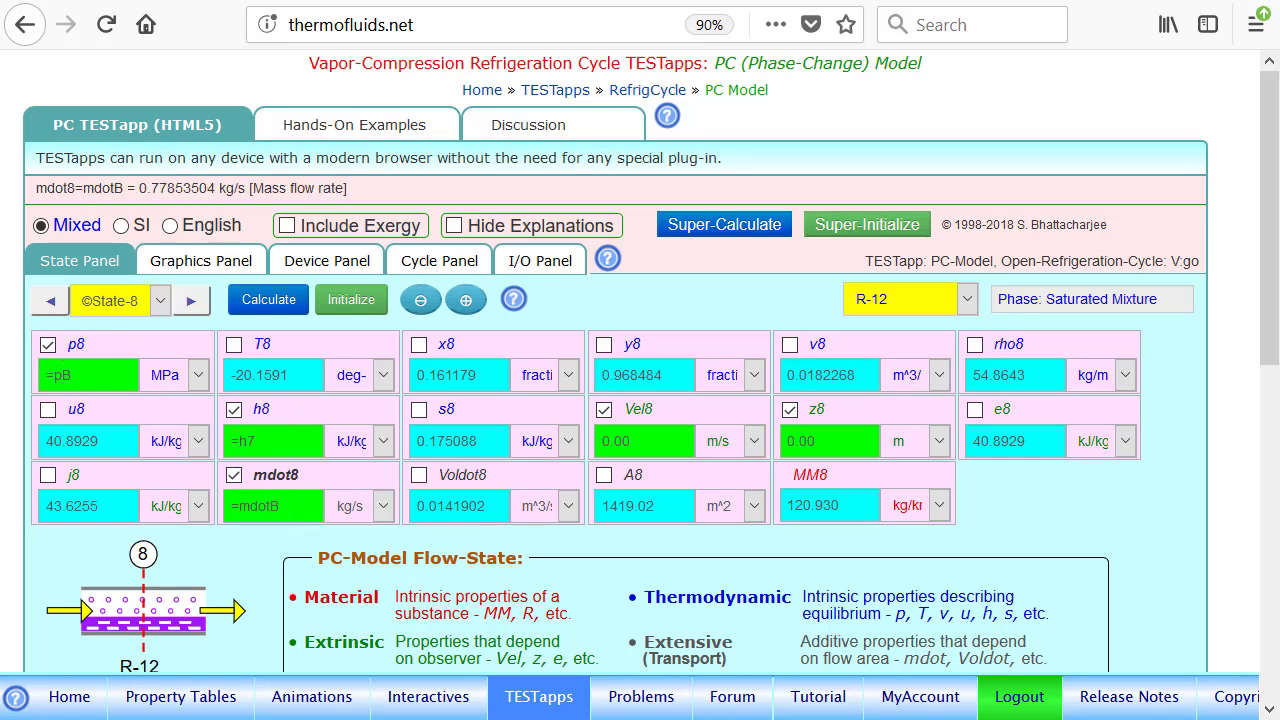
click(191, 302)
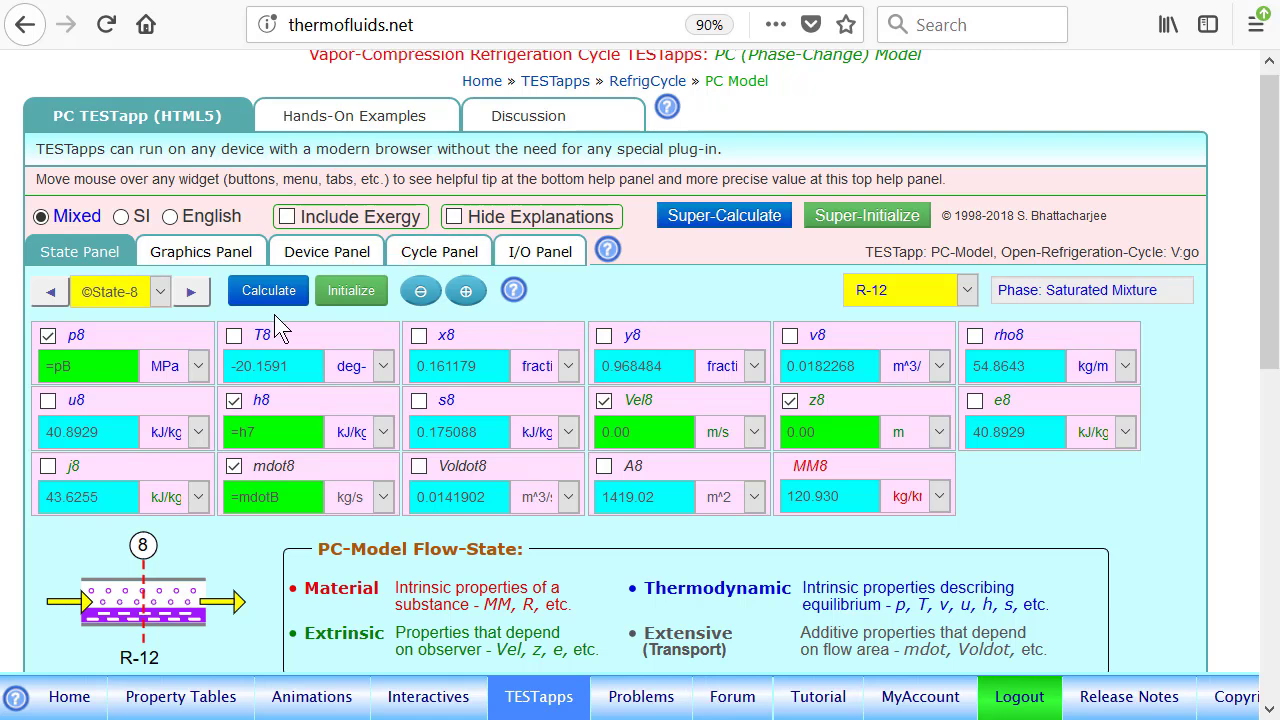
click(190, 302)
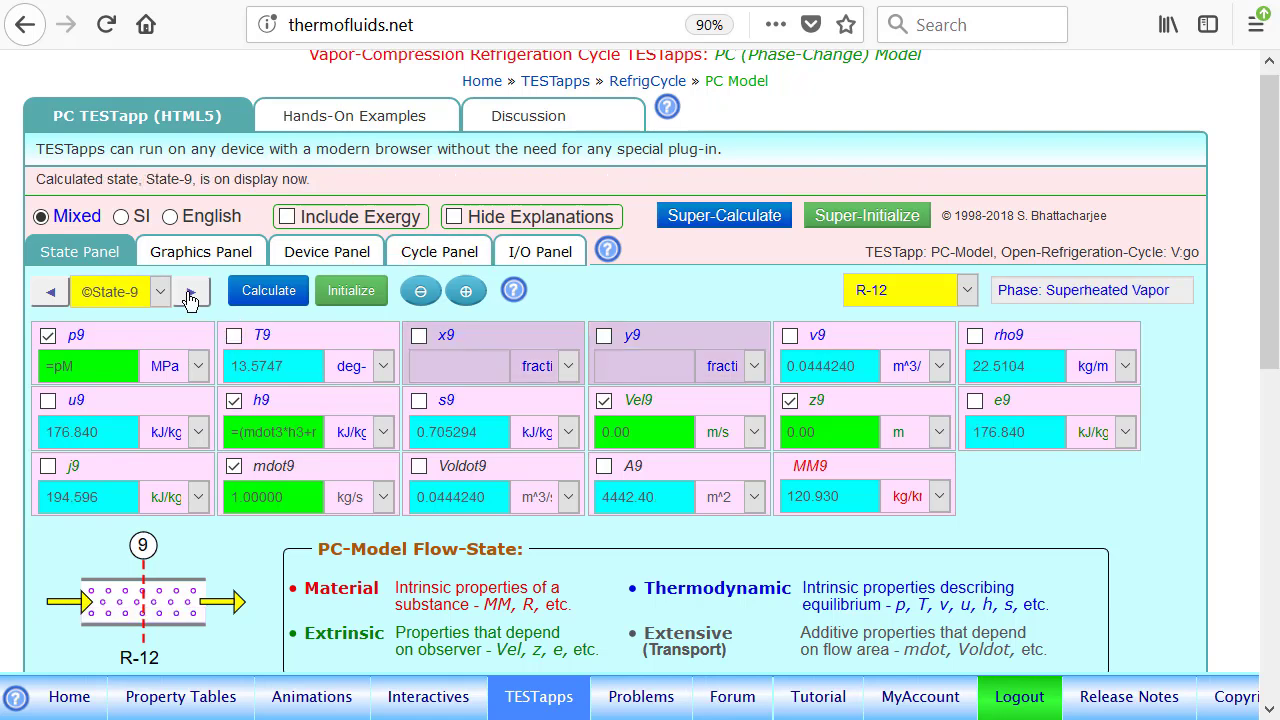
mouse_move(56, 368)
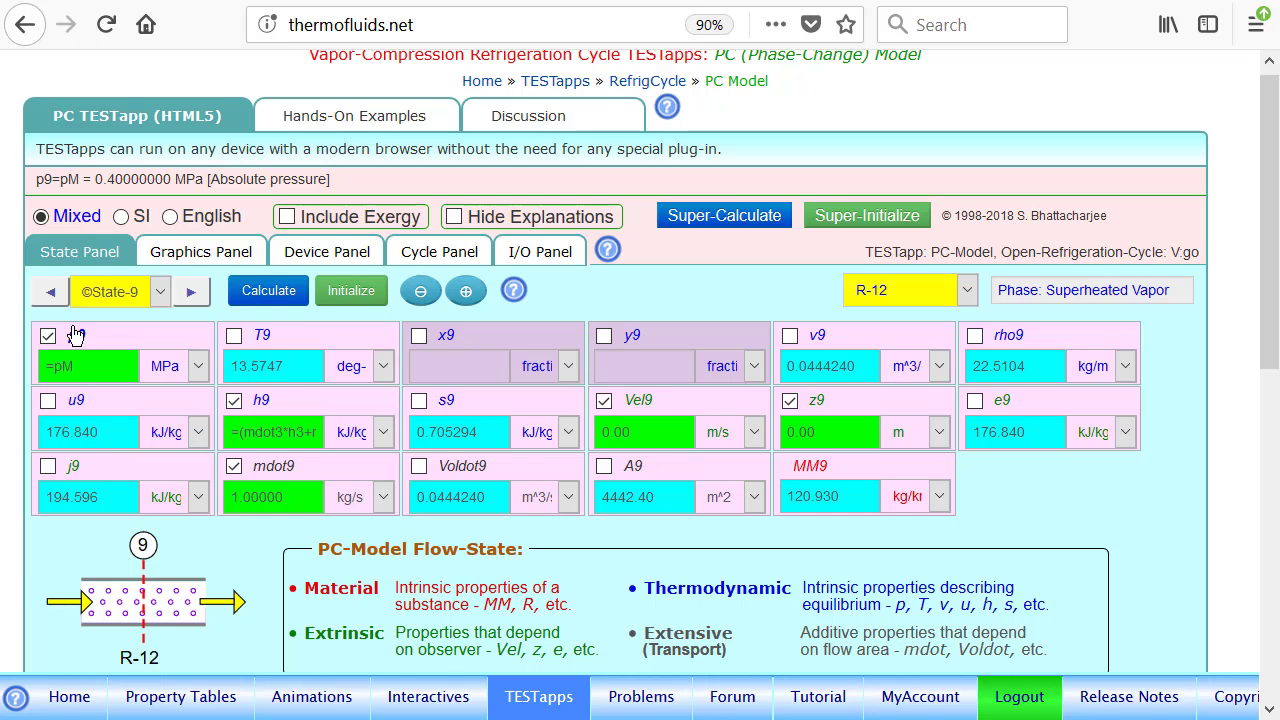
mouse_move(288, 398)
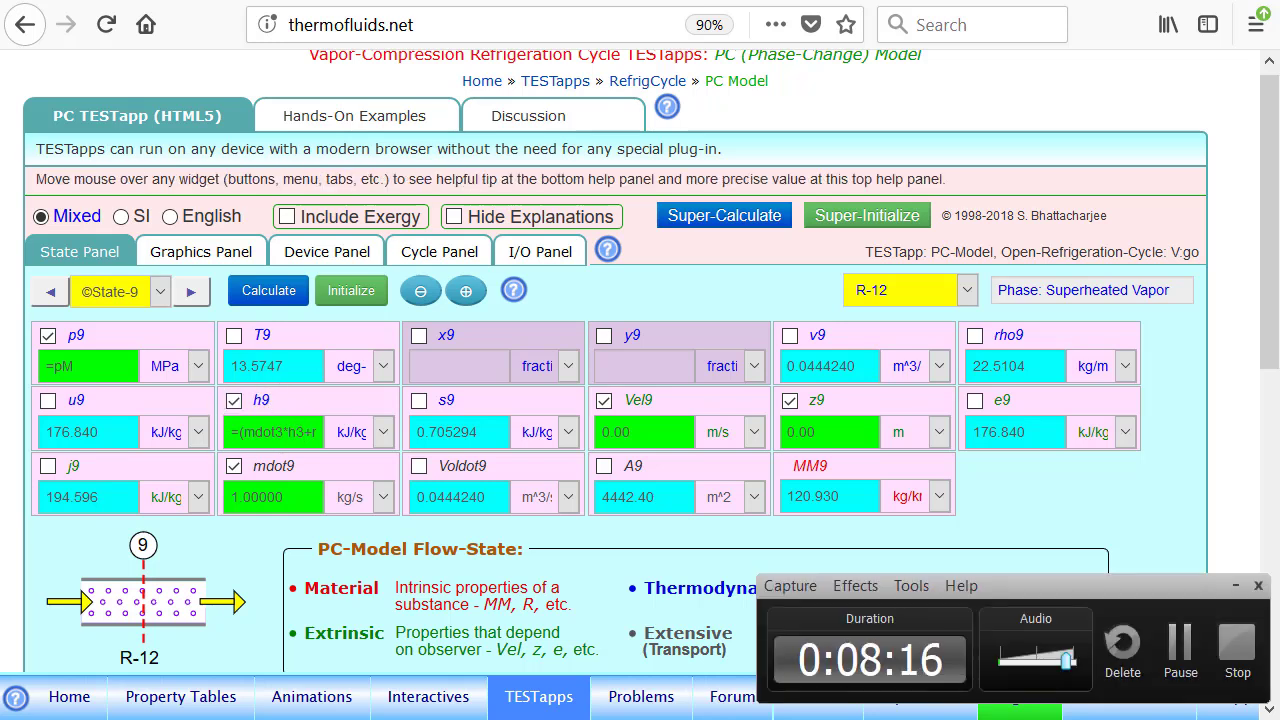
mouse_move(299, 0)
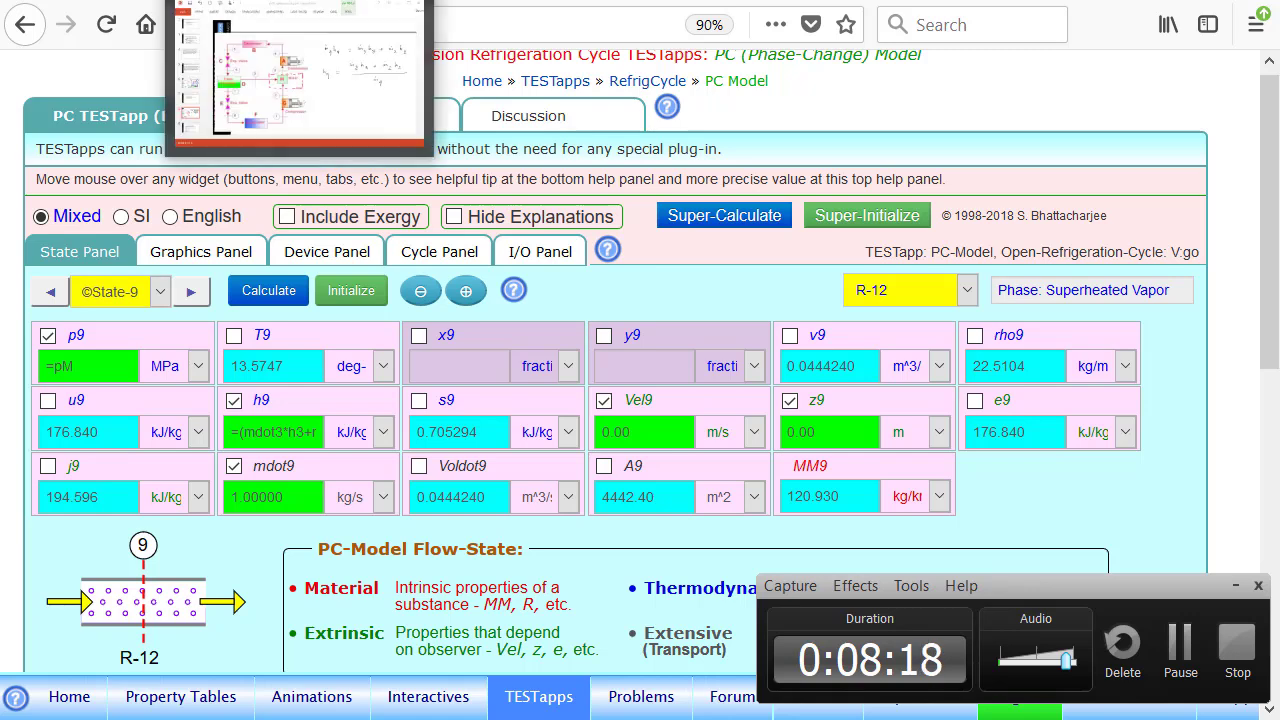
click(1235, 588)
click(299, 2)
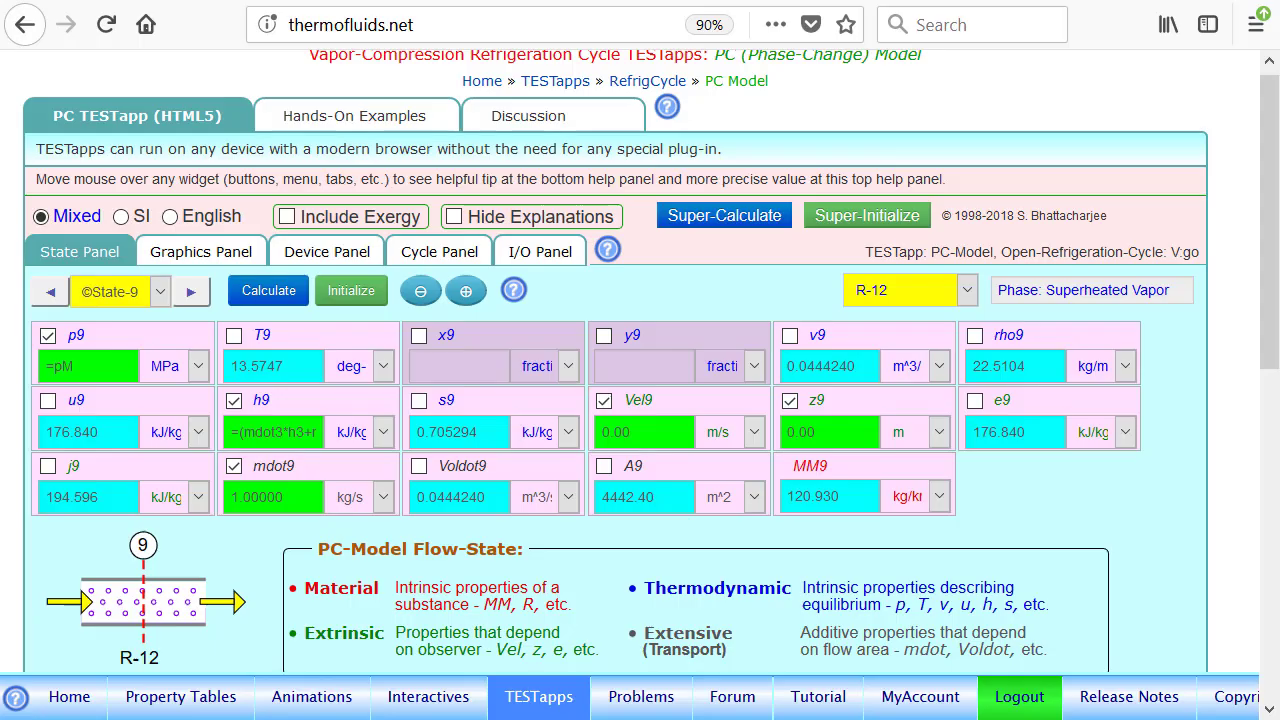
- Open the Graphics Panel and inspect the cycle's state points on the T-s diagram
mouse_move(270, 432)
scroll(138, 163, up, 1)
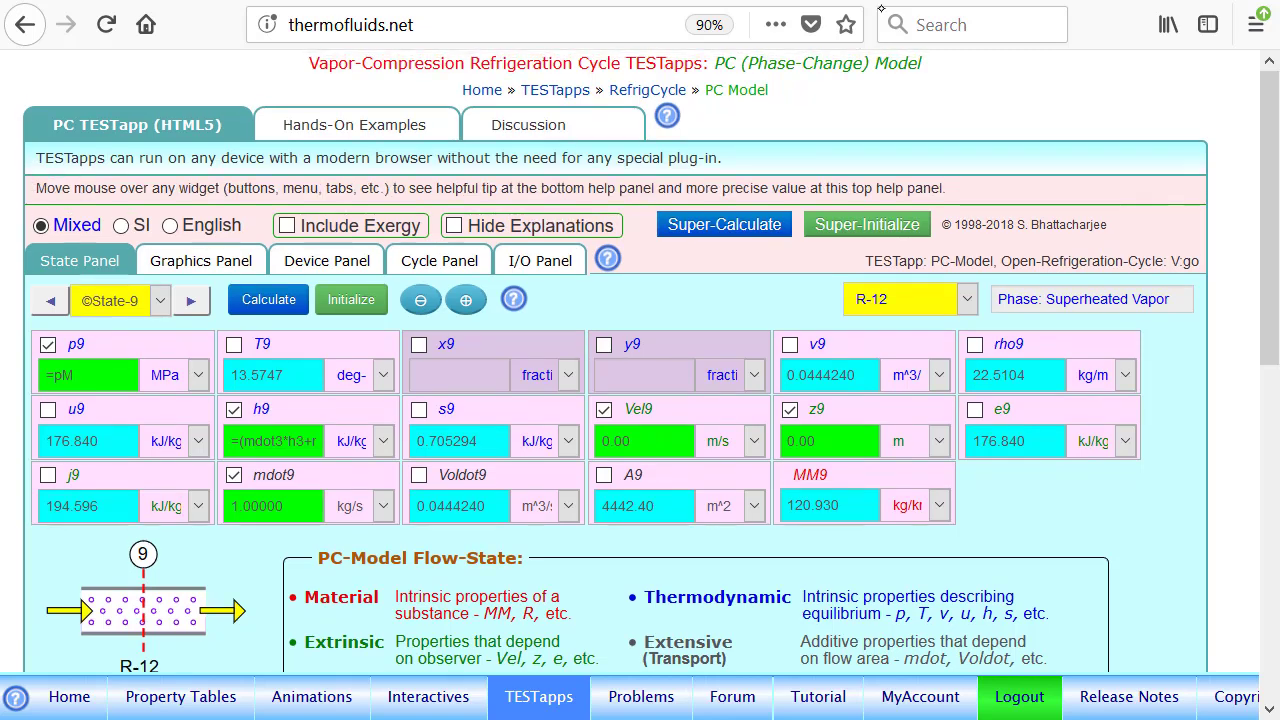
mouse_move(115, 166)
mouse_down()
mouse_move(213, 229)
mouse_move(290, 150)
mouse_move(105, 168)
mouse_up()
click(201, 260)
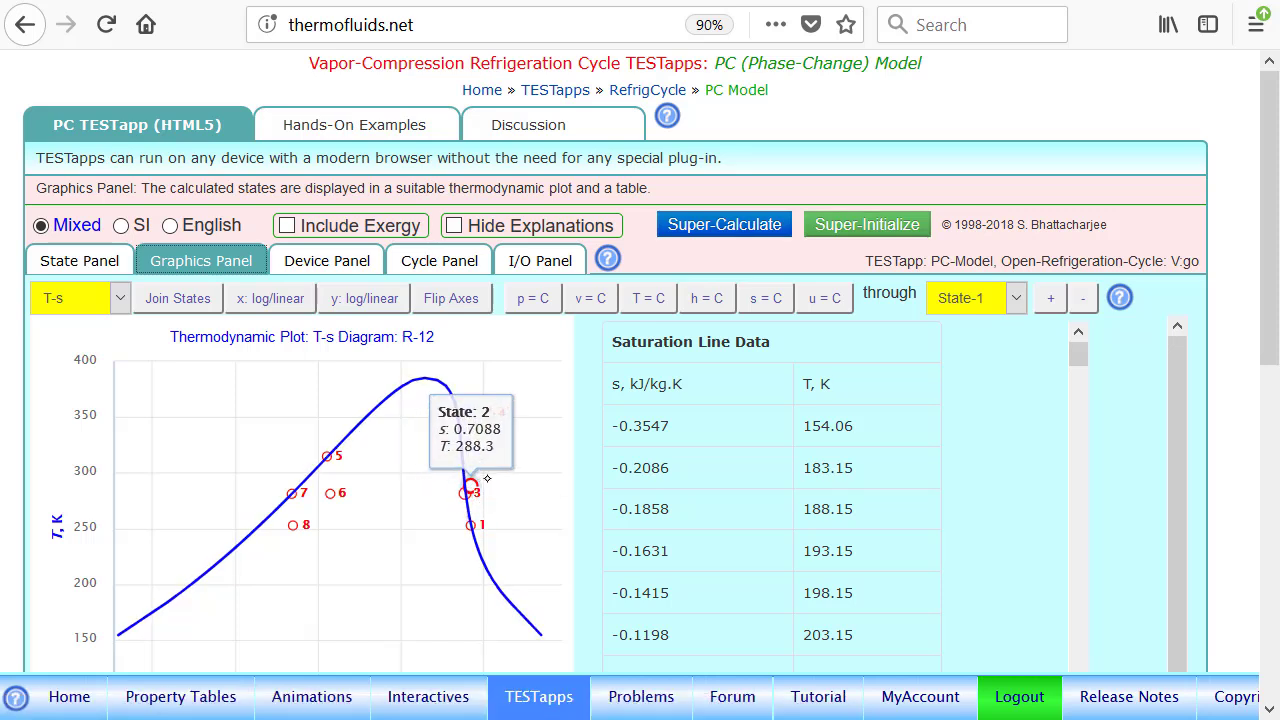
mouse_move(489, 413)
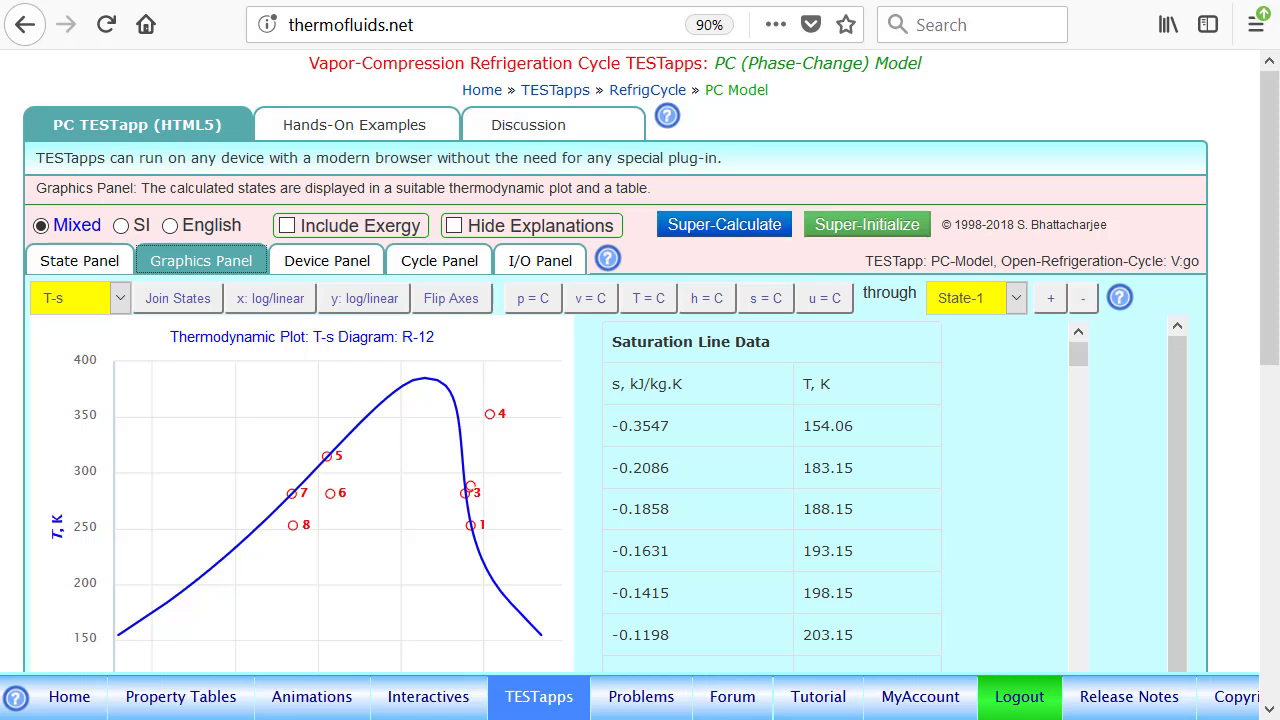
mouse_move(470, 488)
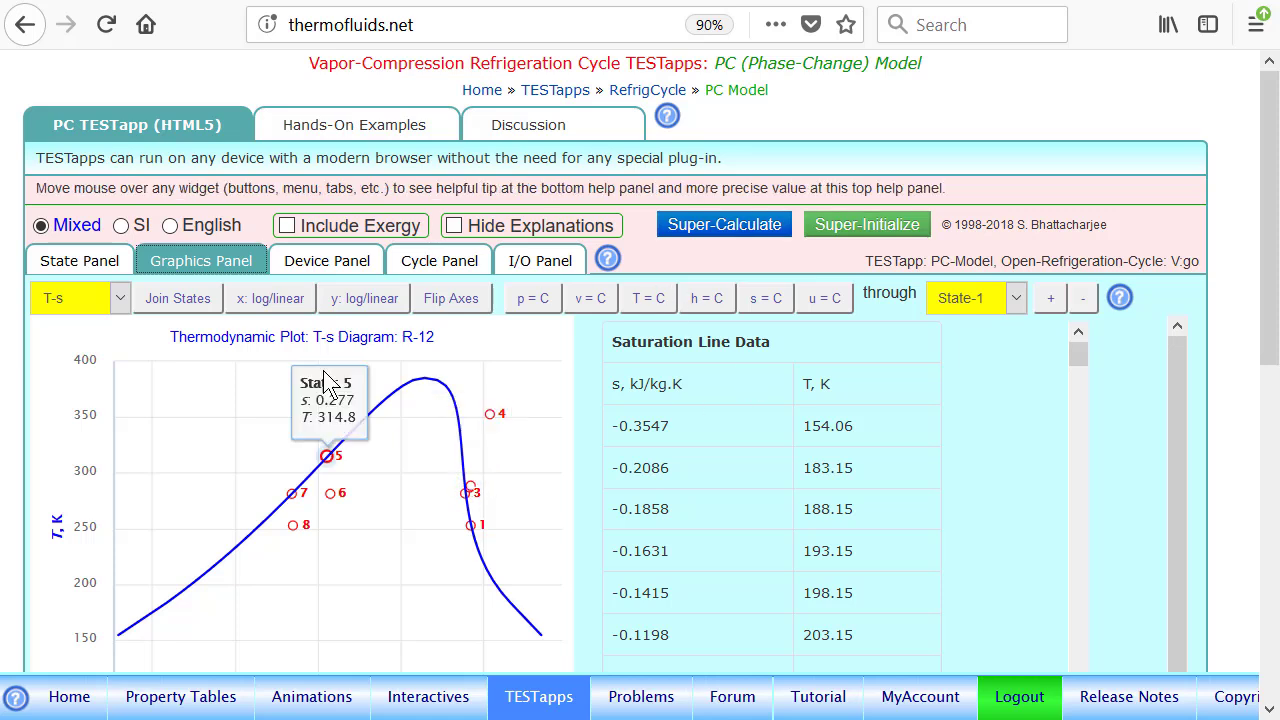
- Open the Device Panel, select Device-1 and step through devices 1 to 4
click(302, 260)
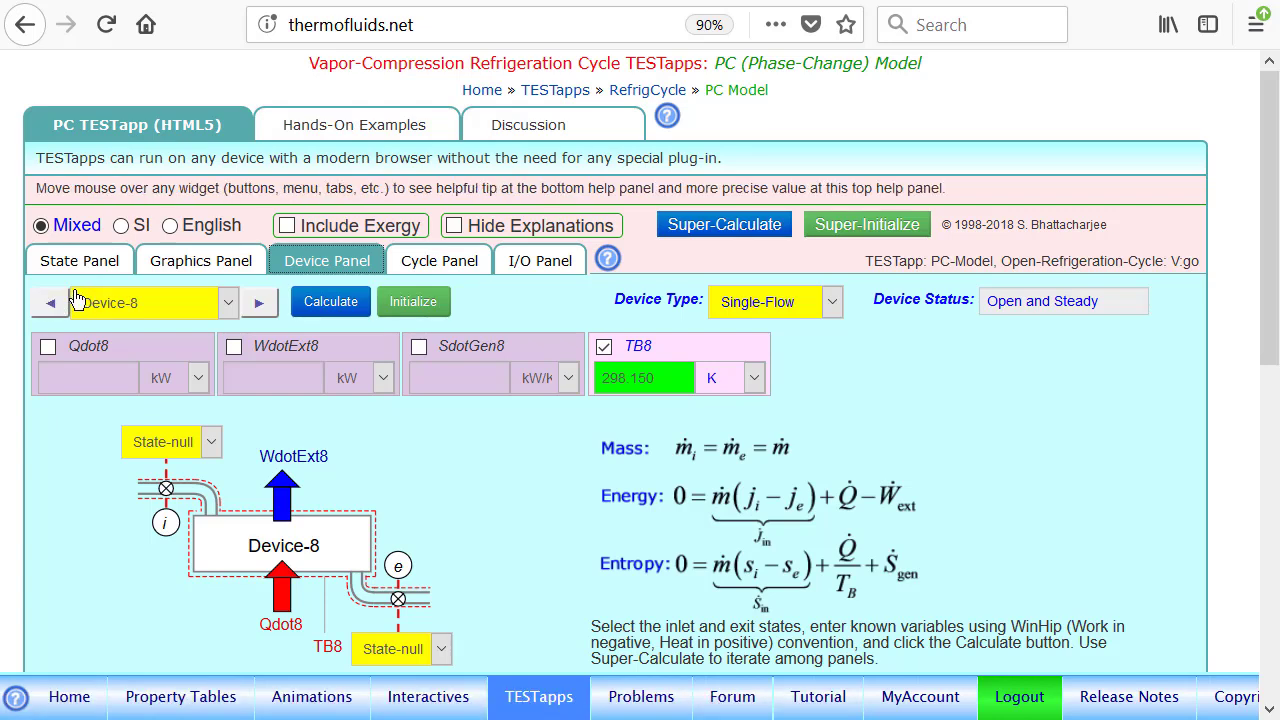
click(122, 303)
click(143, 343)
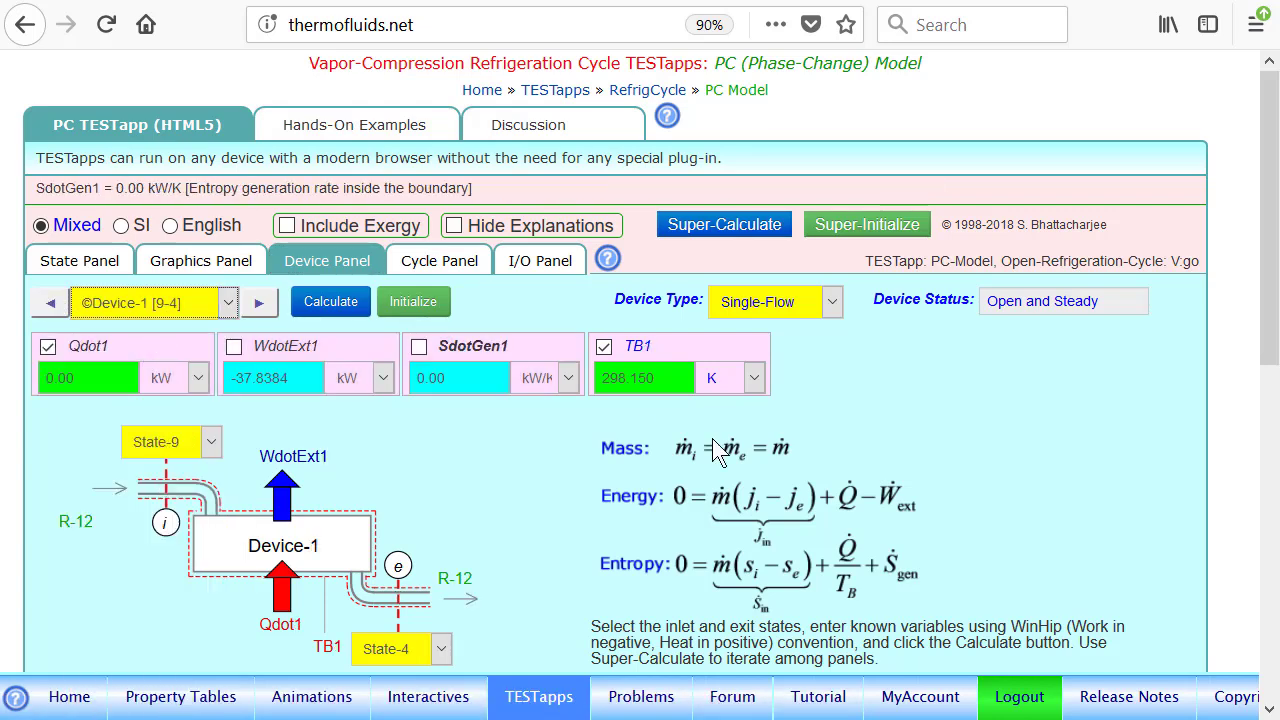
scroll(1270, 200, down, 3)
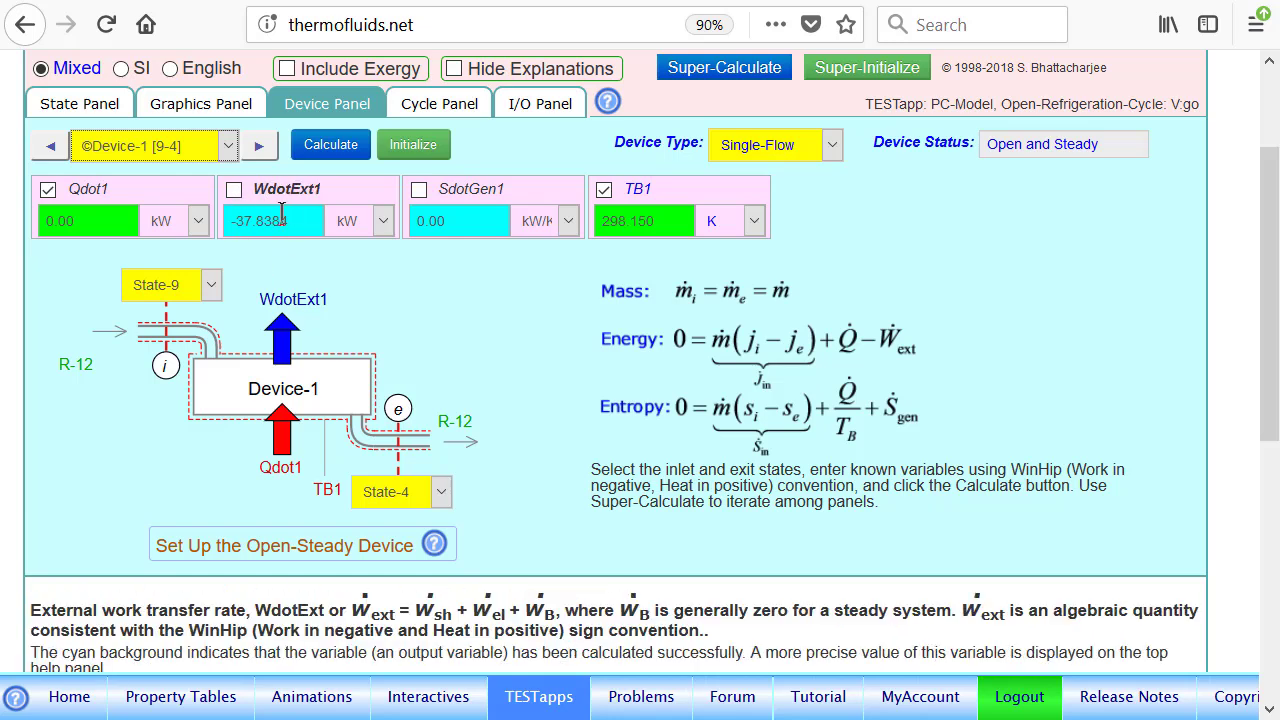
click(260, 148)
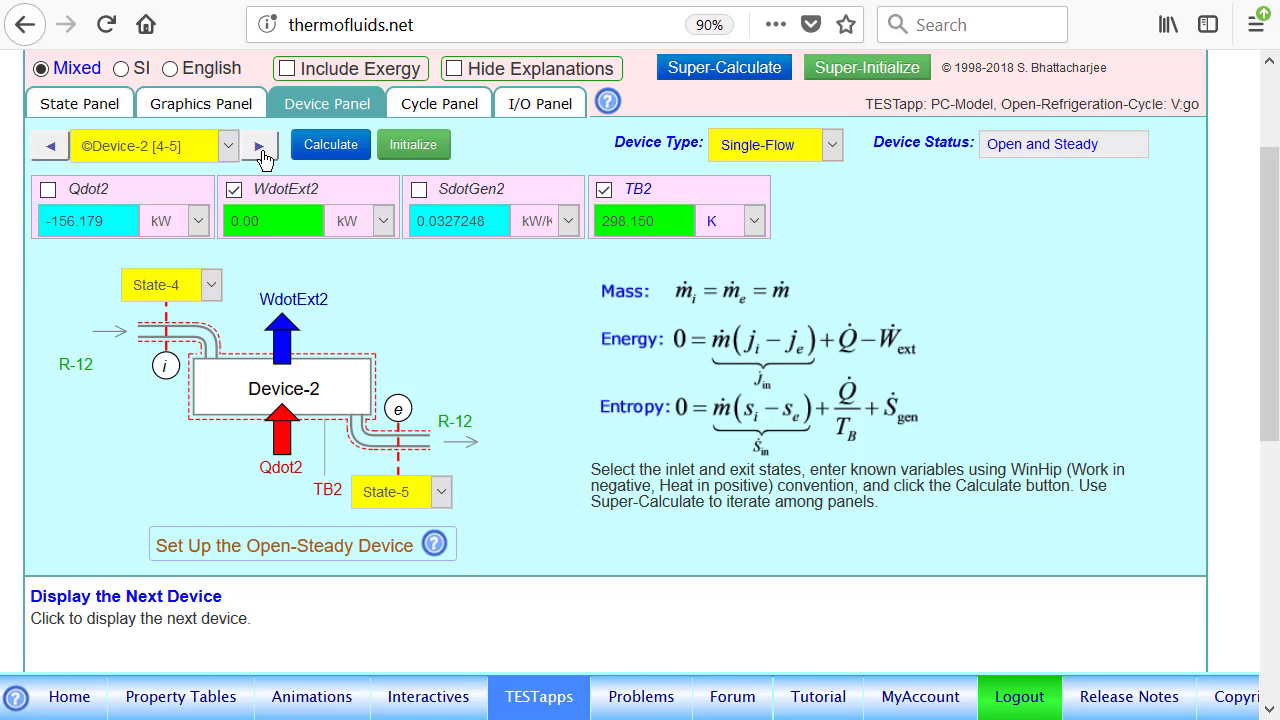
click(260, 148)
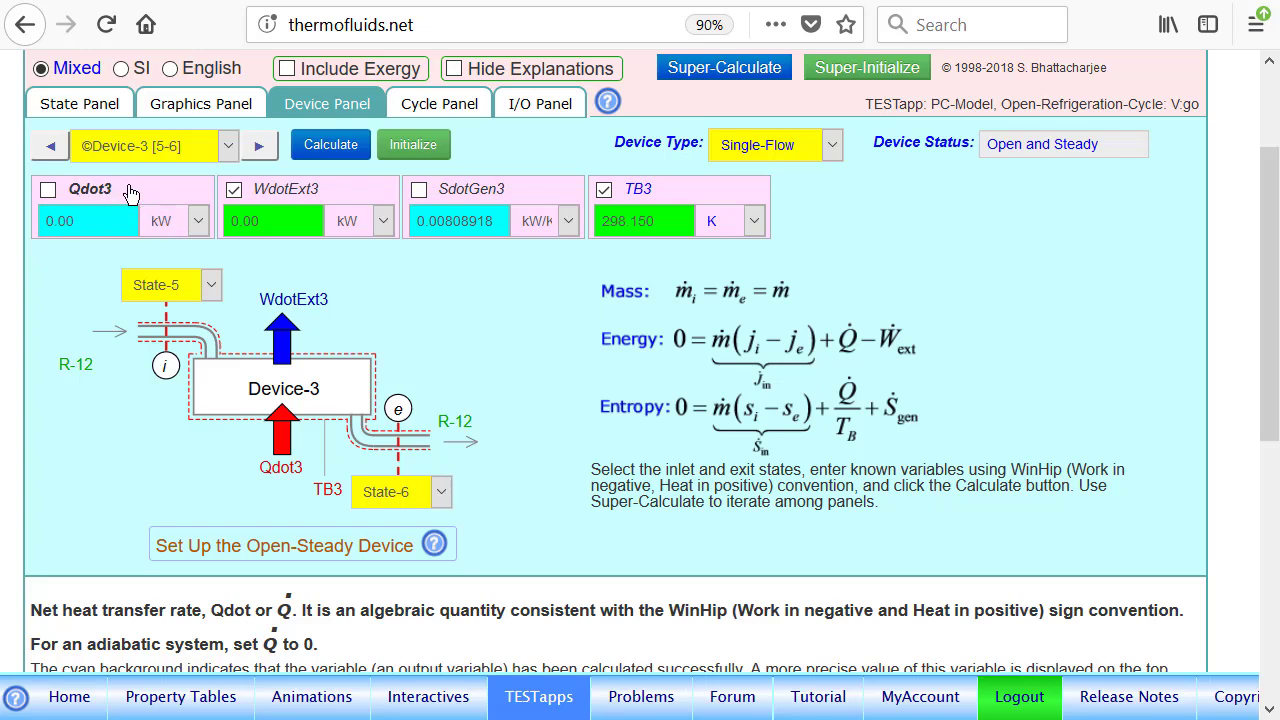
click(261, 146)
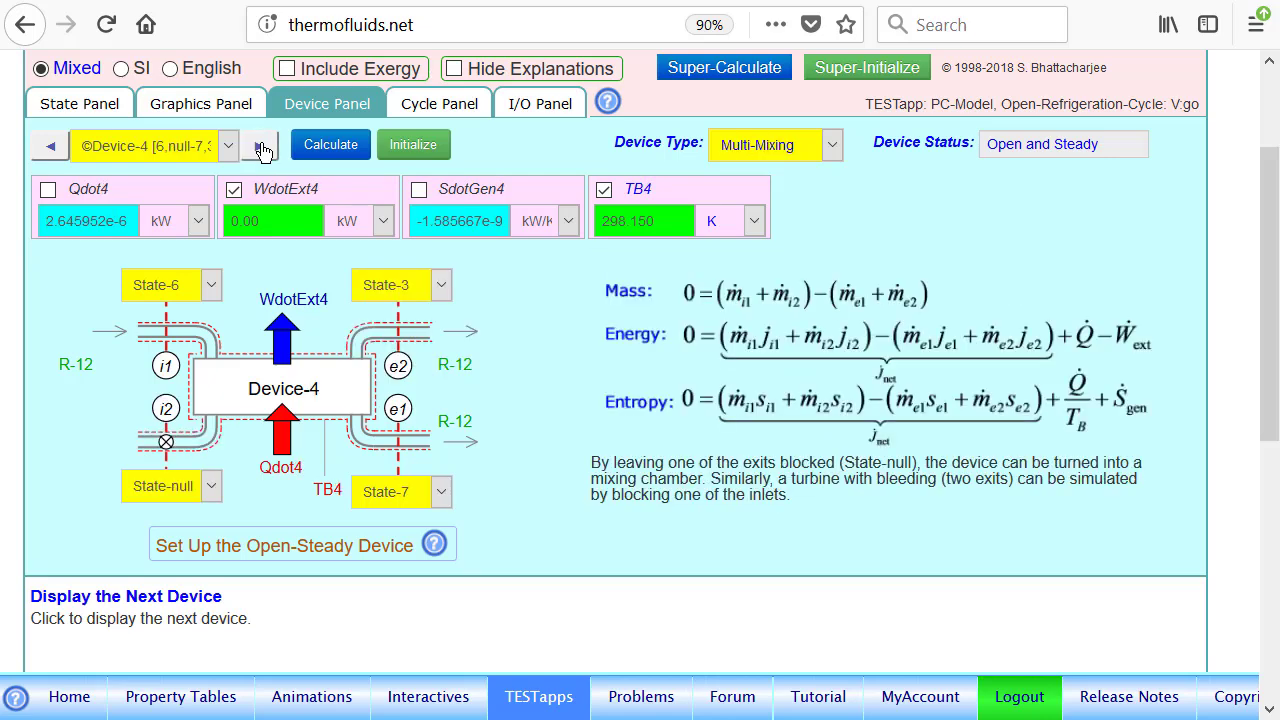
- Inspect the device-type options for Device-4 and step through devices 5 to 8, examining their heat and work values
click(735, 153)
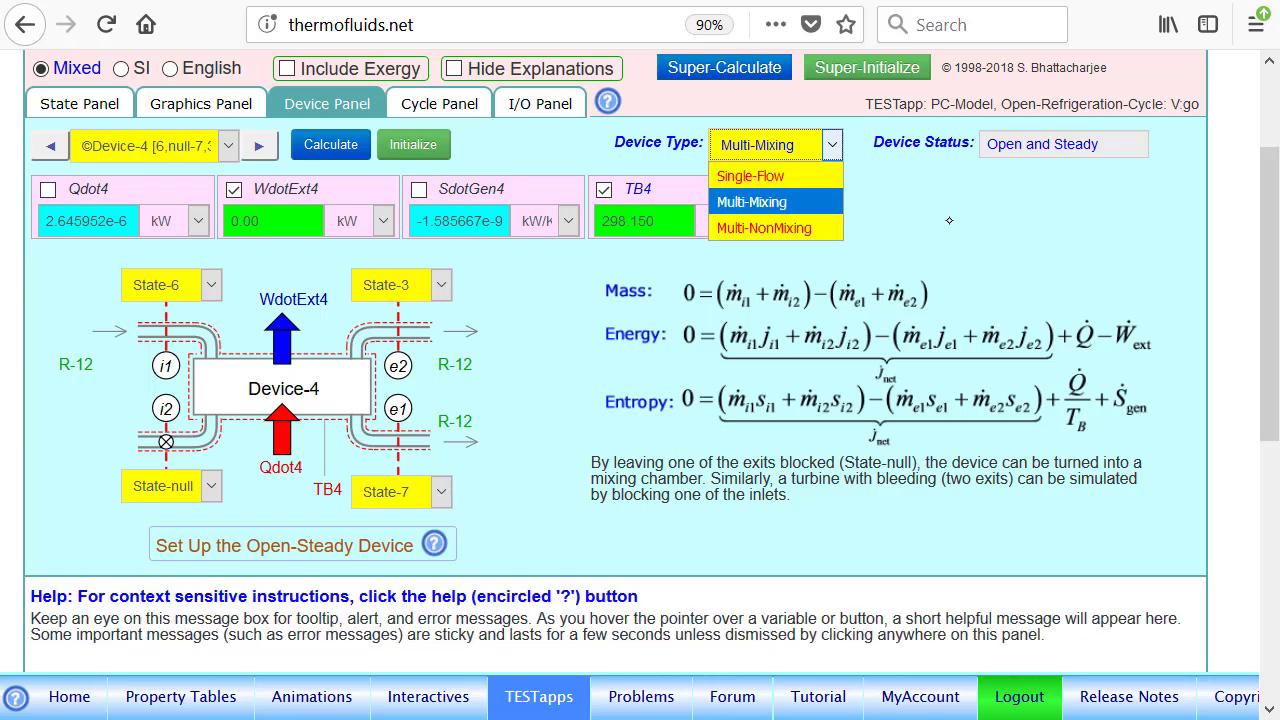
click(984, 220)
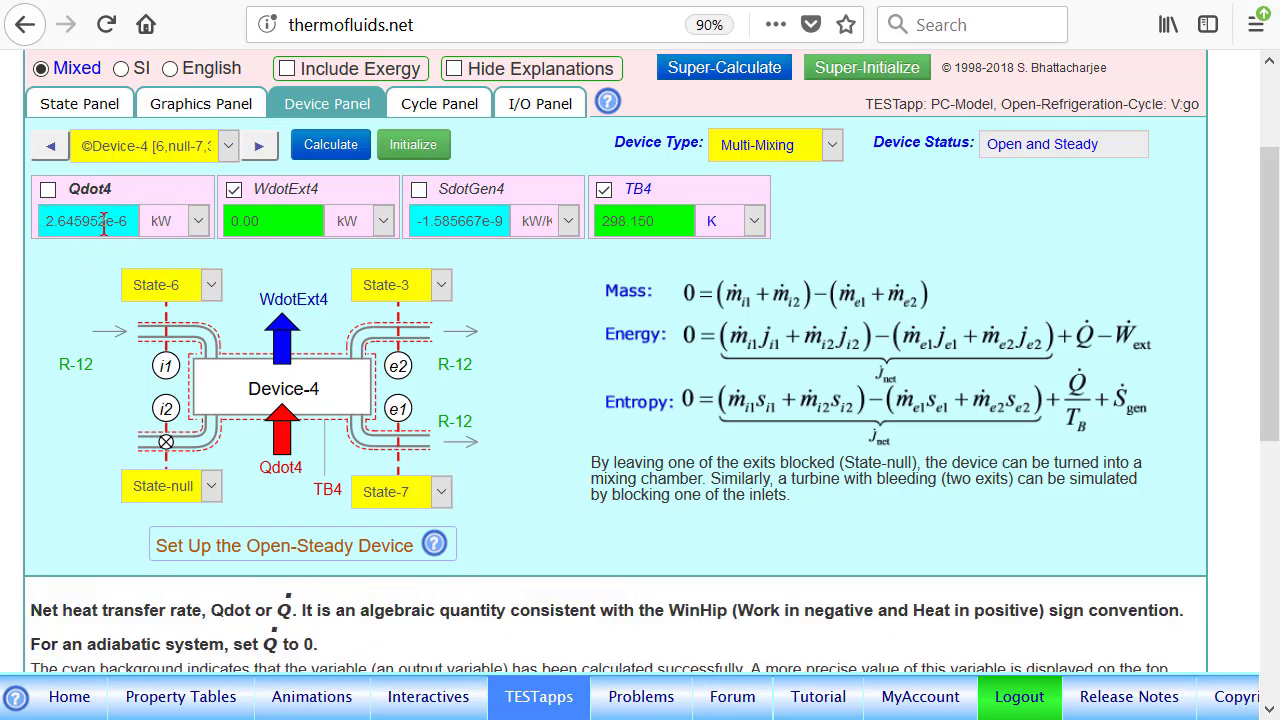
click(262, 146)
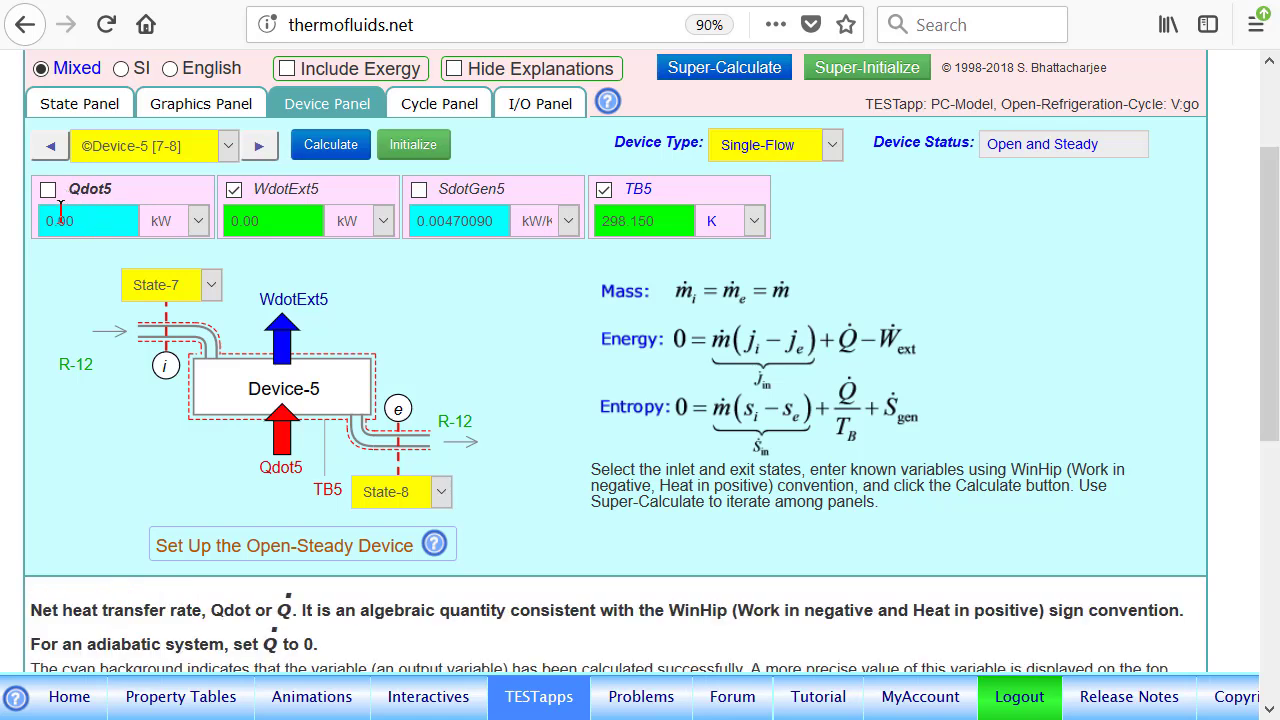
click(253, 150)
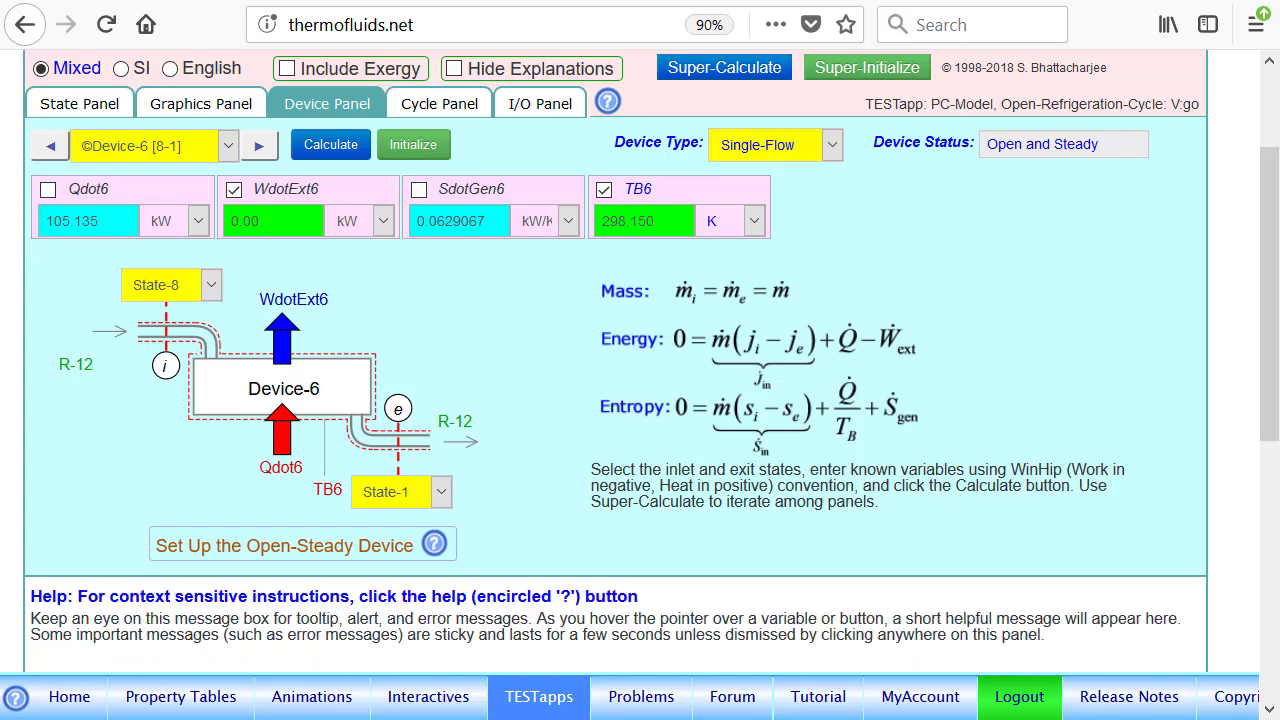
mouse_move(136, 168)
mouse_down()
mouse_move(58, 266)
mouse_move(142, 172)
mouse_up()
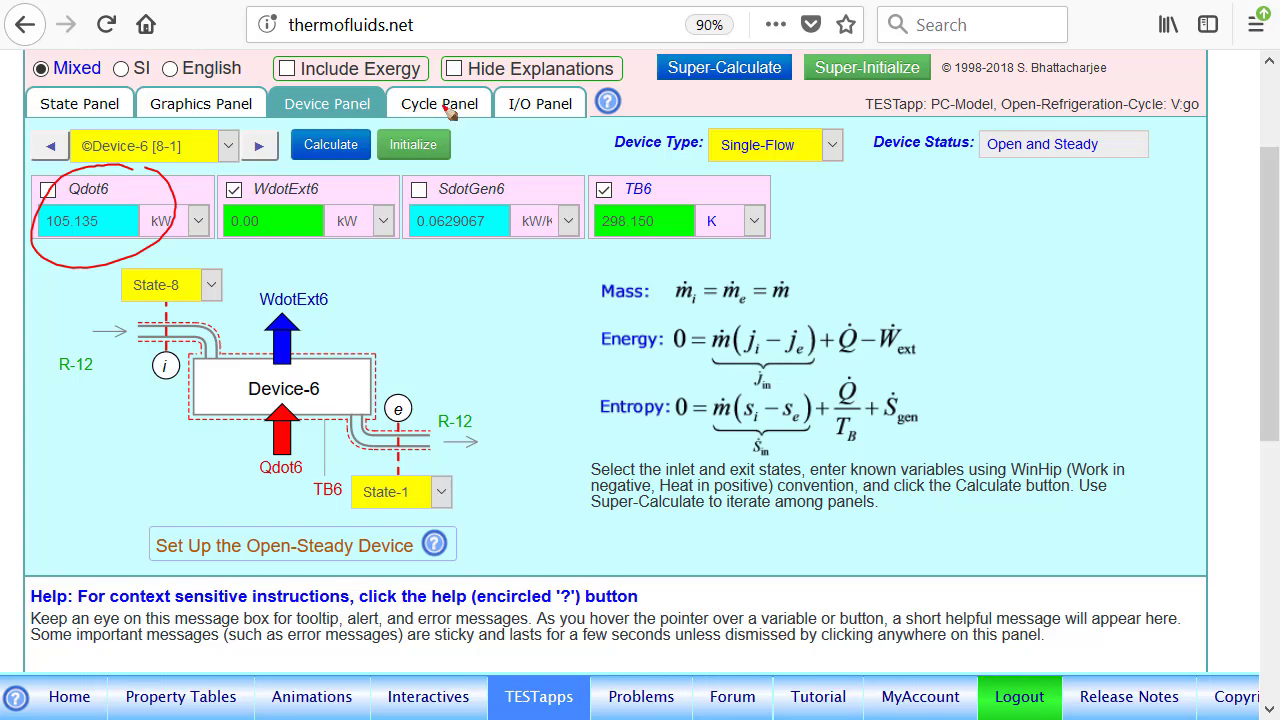
key(Escape)
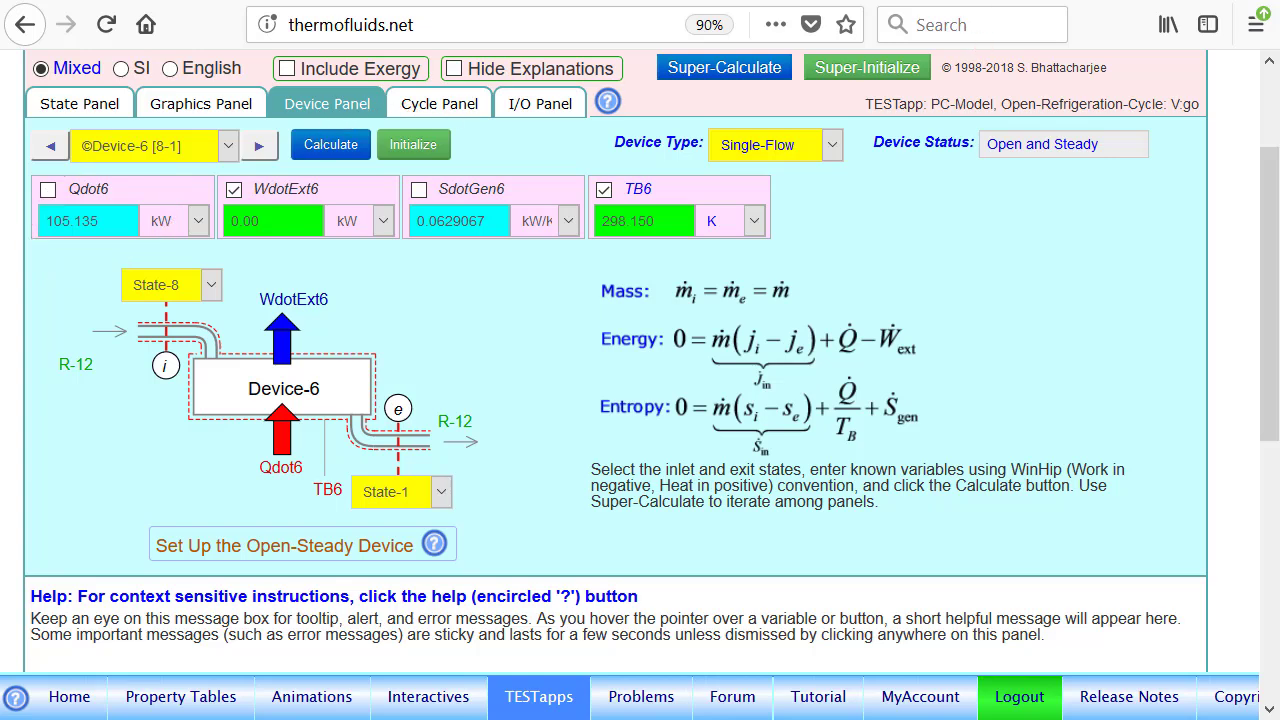
click(258, 147)
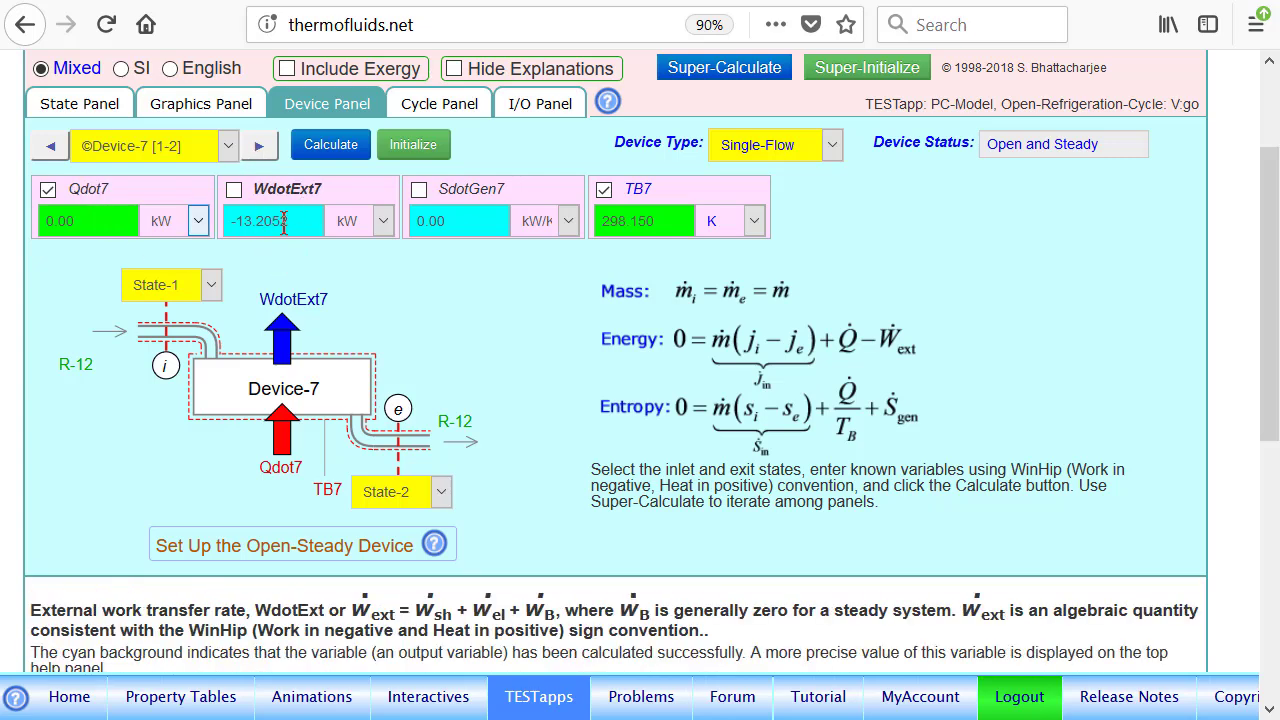
click(258, 148)
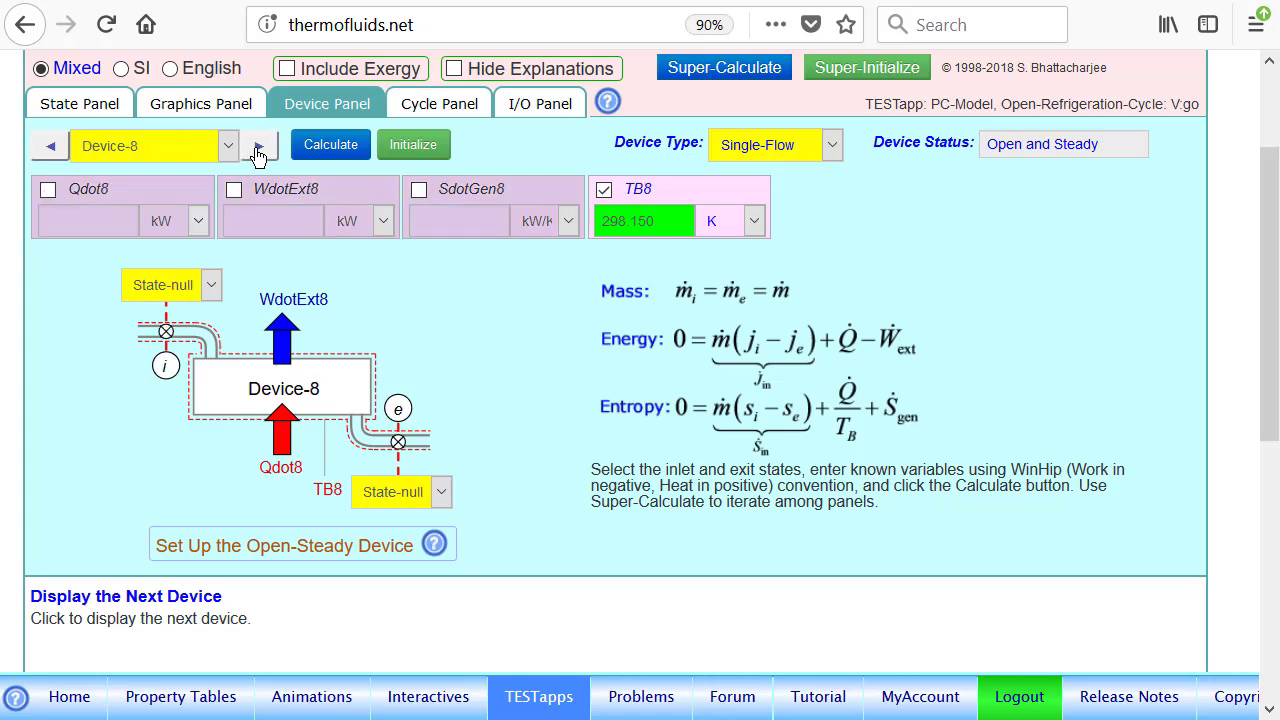
- Set Device-8's device type to Multi-Mixing, briefly trying the Multi-NonMixing configuration in between
click(773, 156)
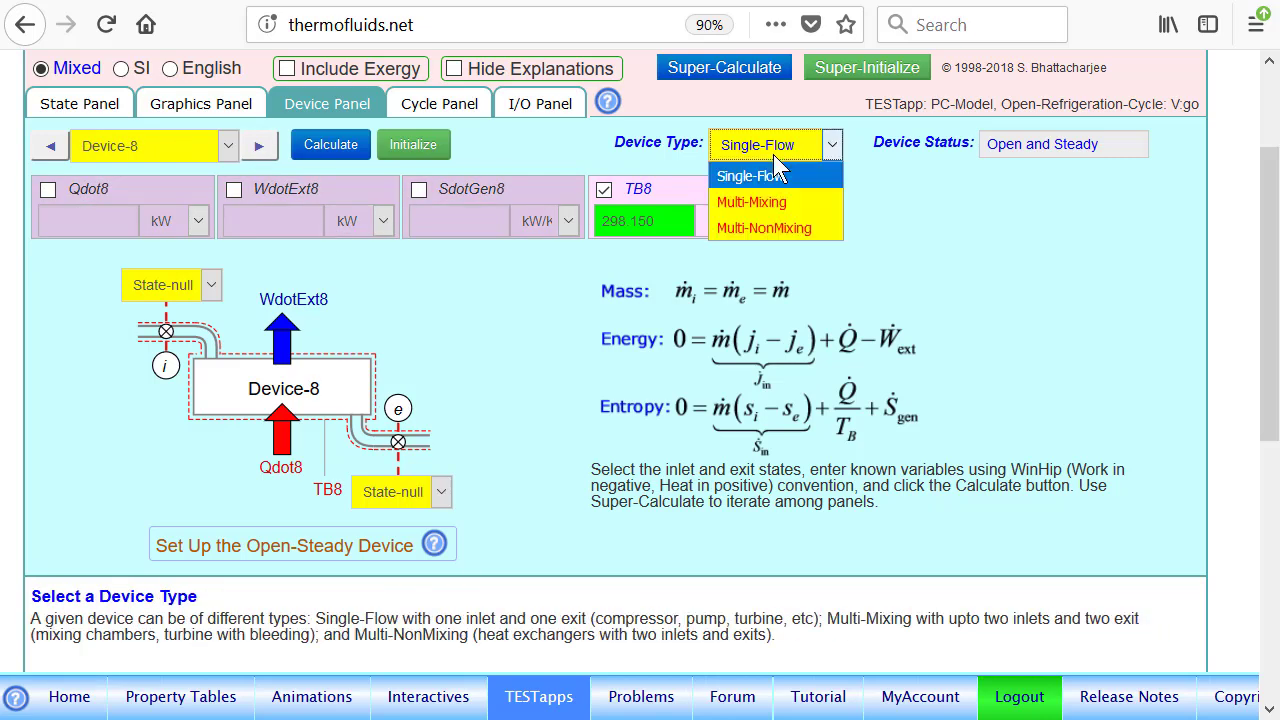
click(787, 200)
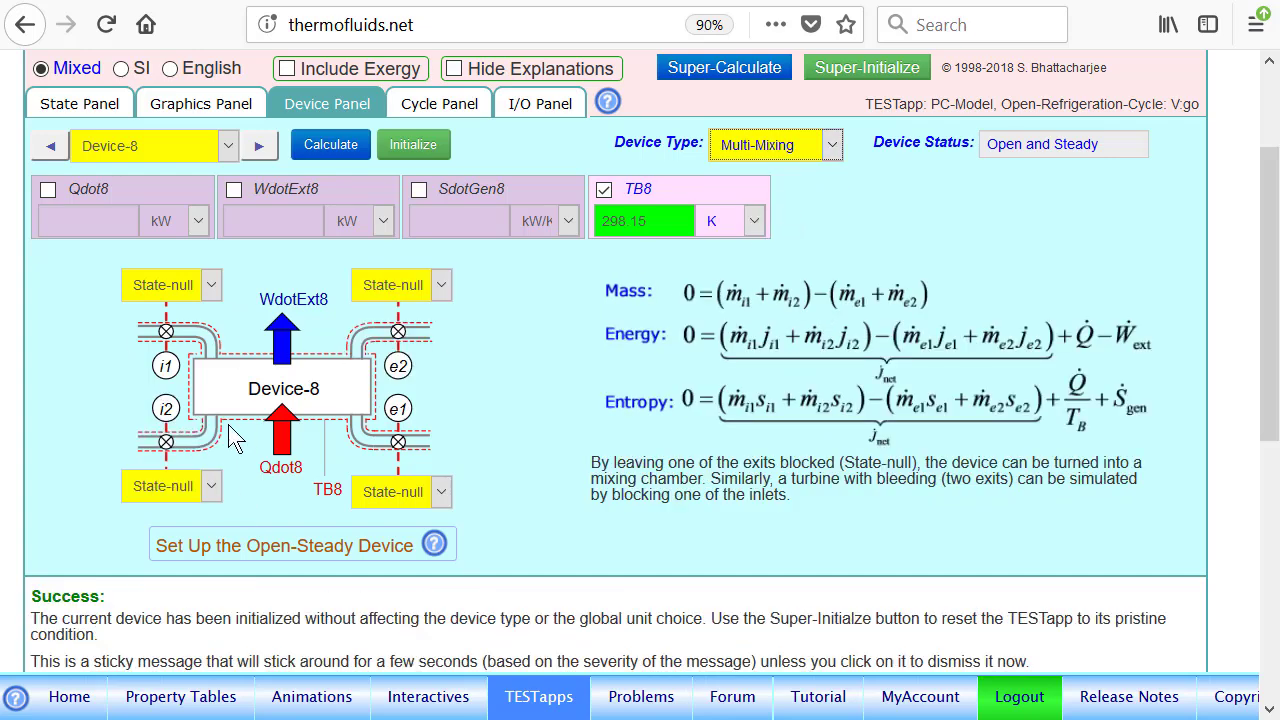
click(812, 160)
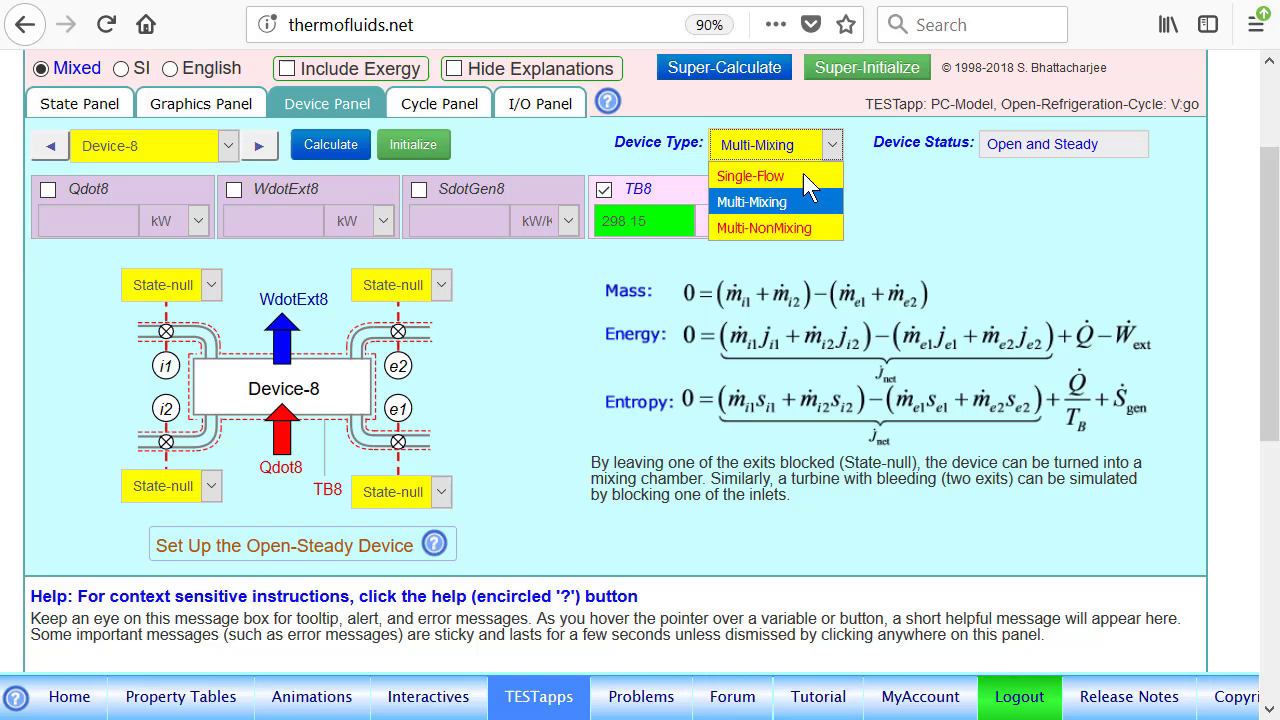
click(808, 228)
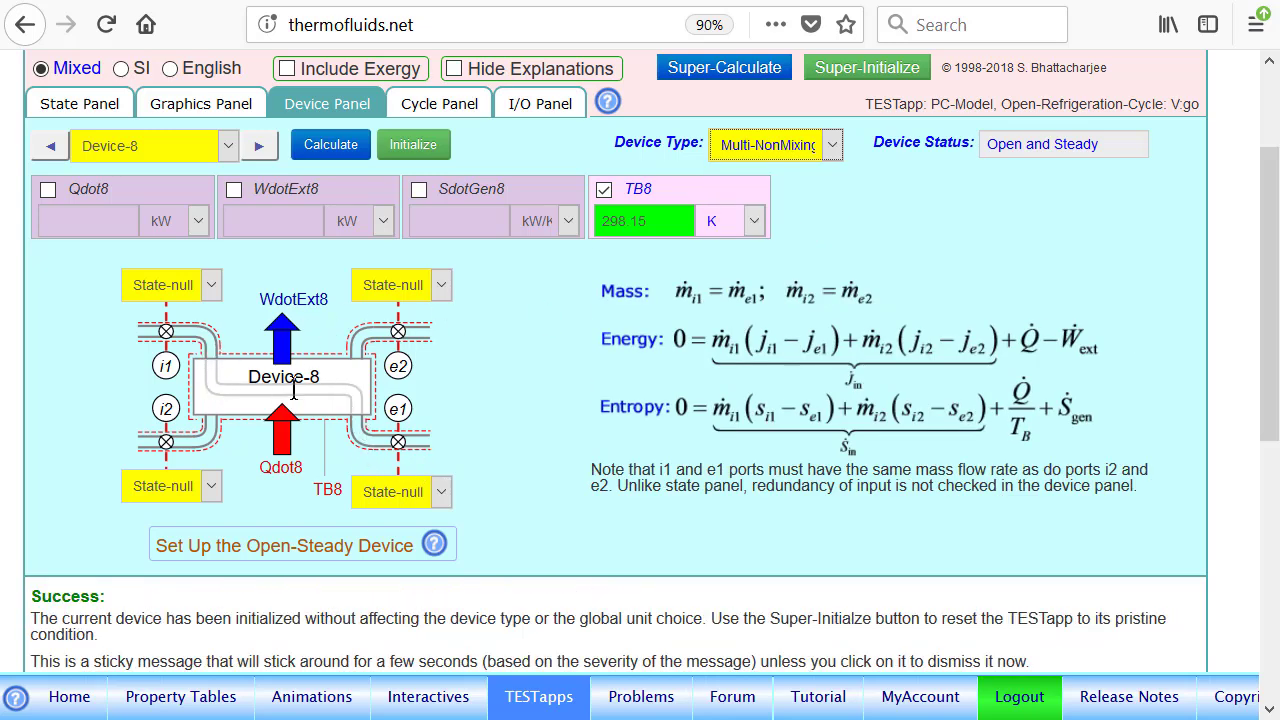
click(800, 151)
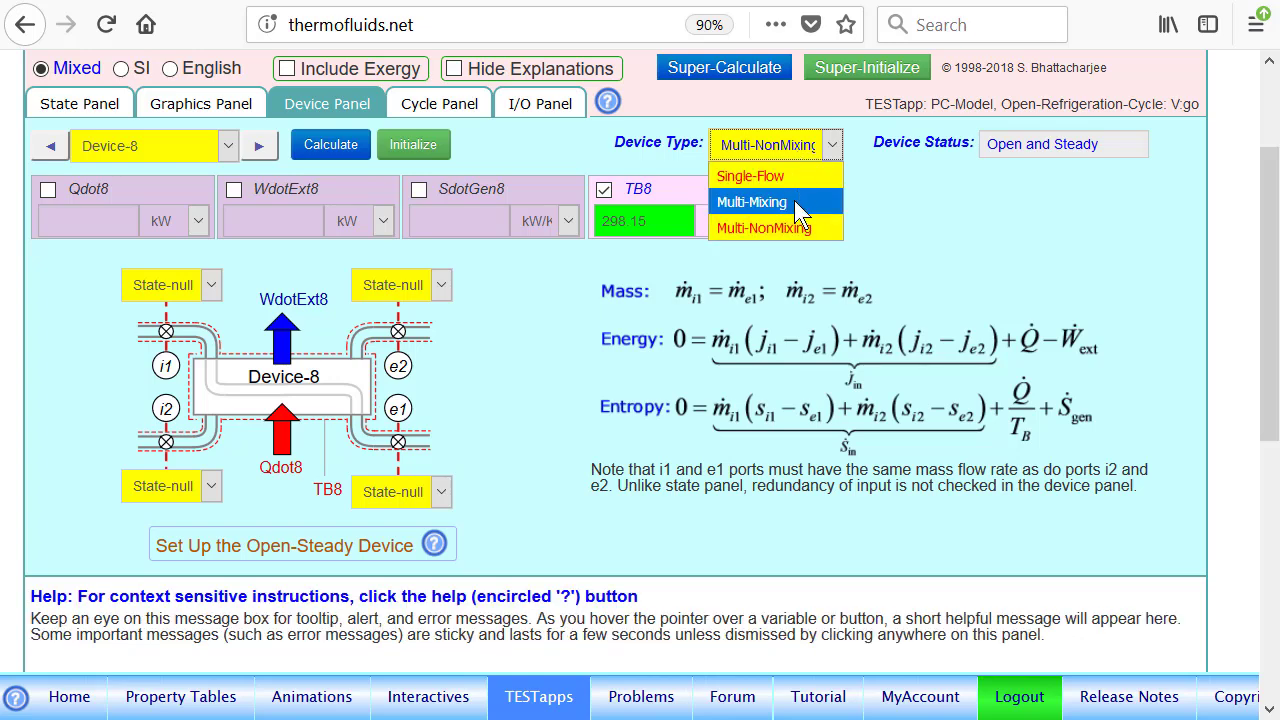
click(794, 200)
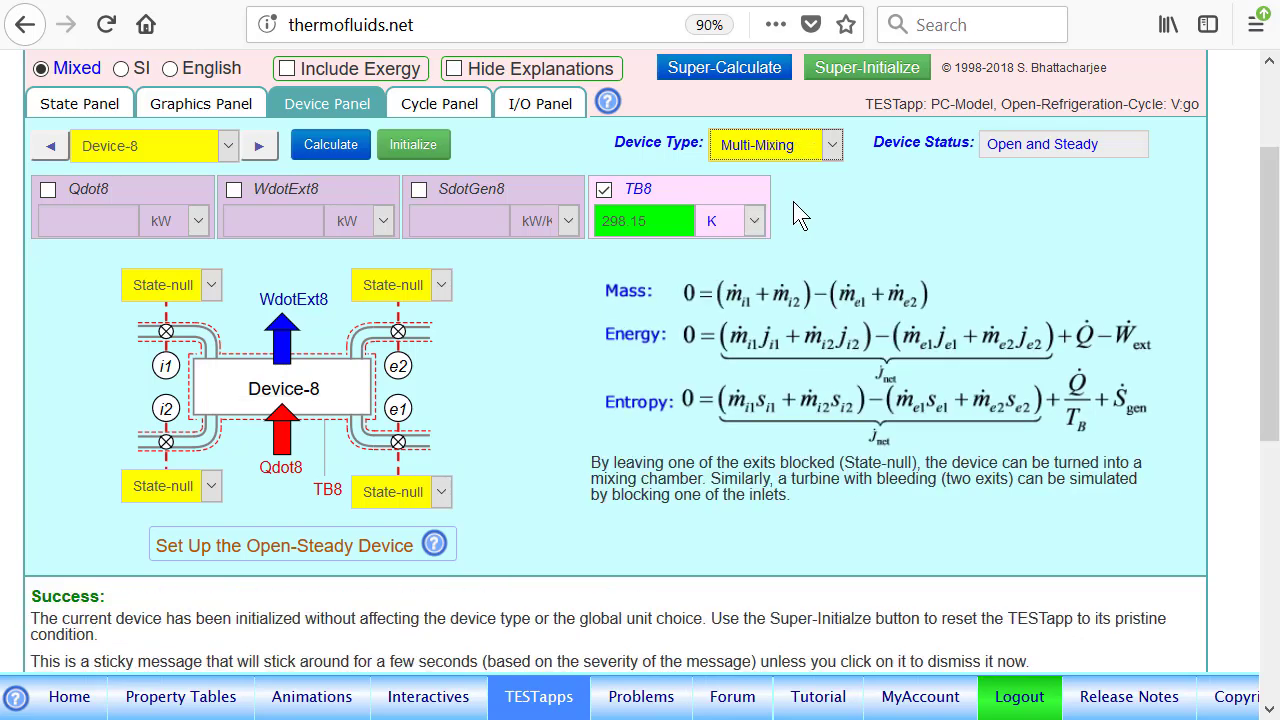
- Connect Device-8's two inlets to State-3 and State-2 and its first exit to State-9
click(161, 290)
click(188, 396)
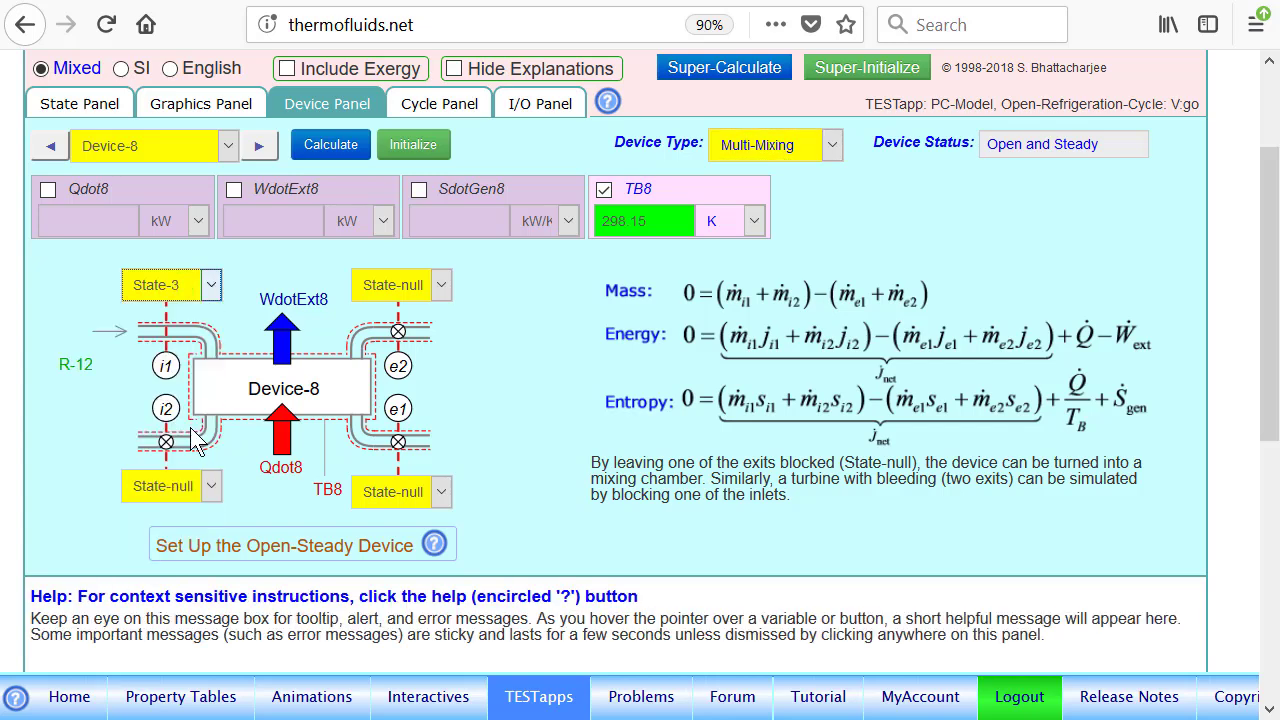
click(193, 486)
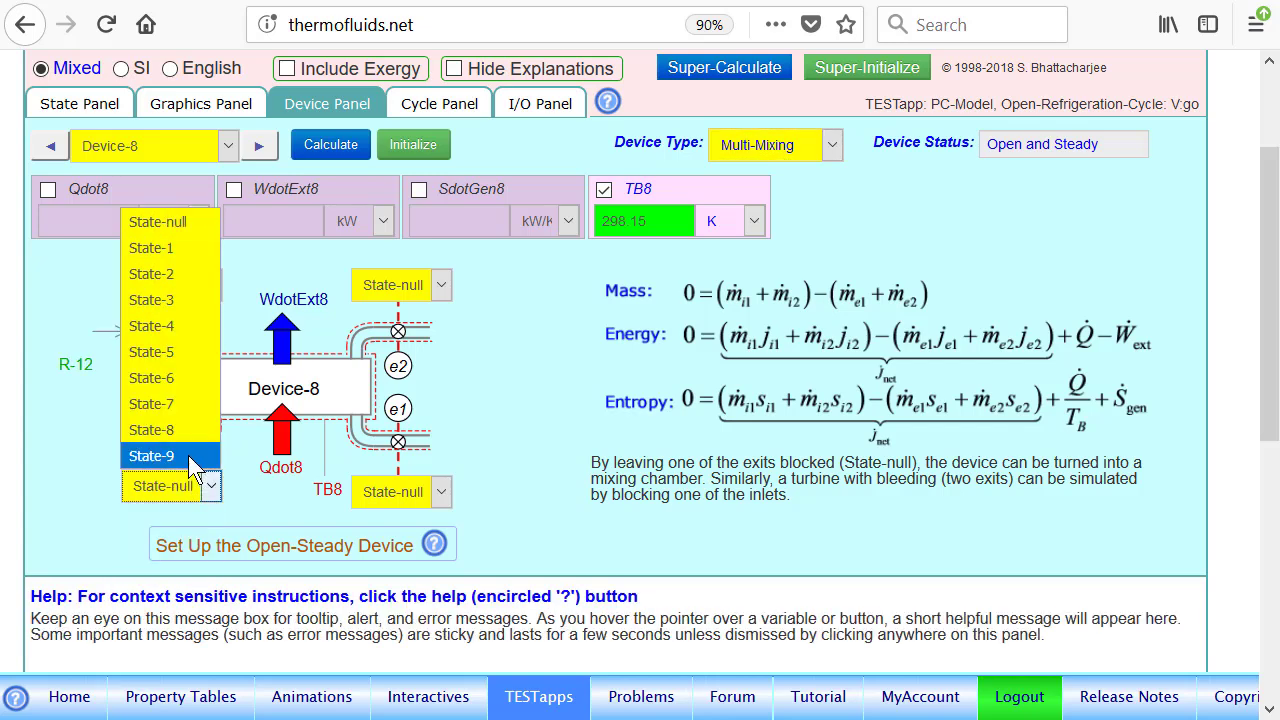
click(169, 281)
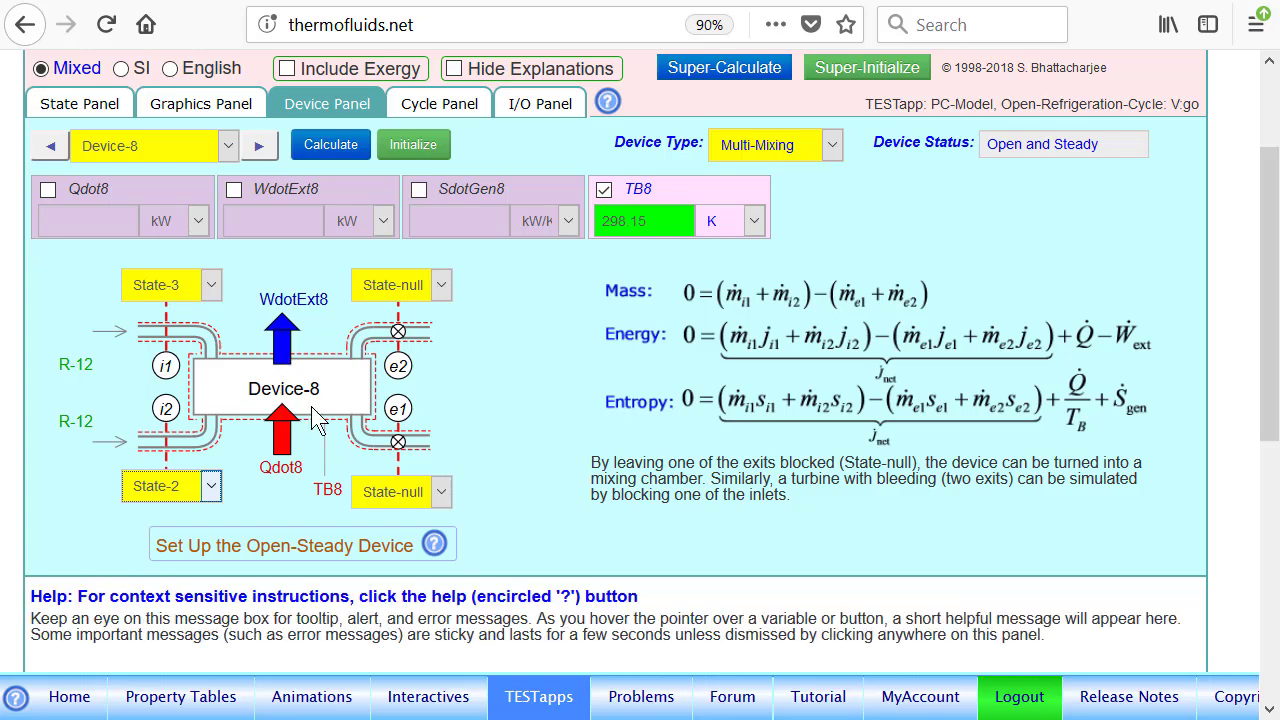
click(395, 285)
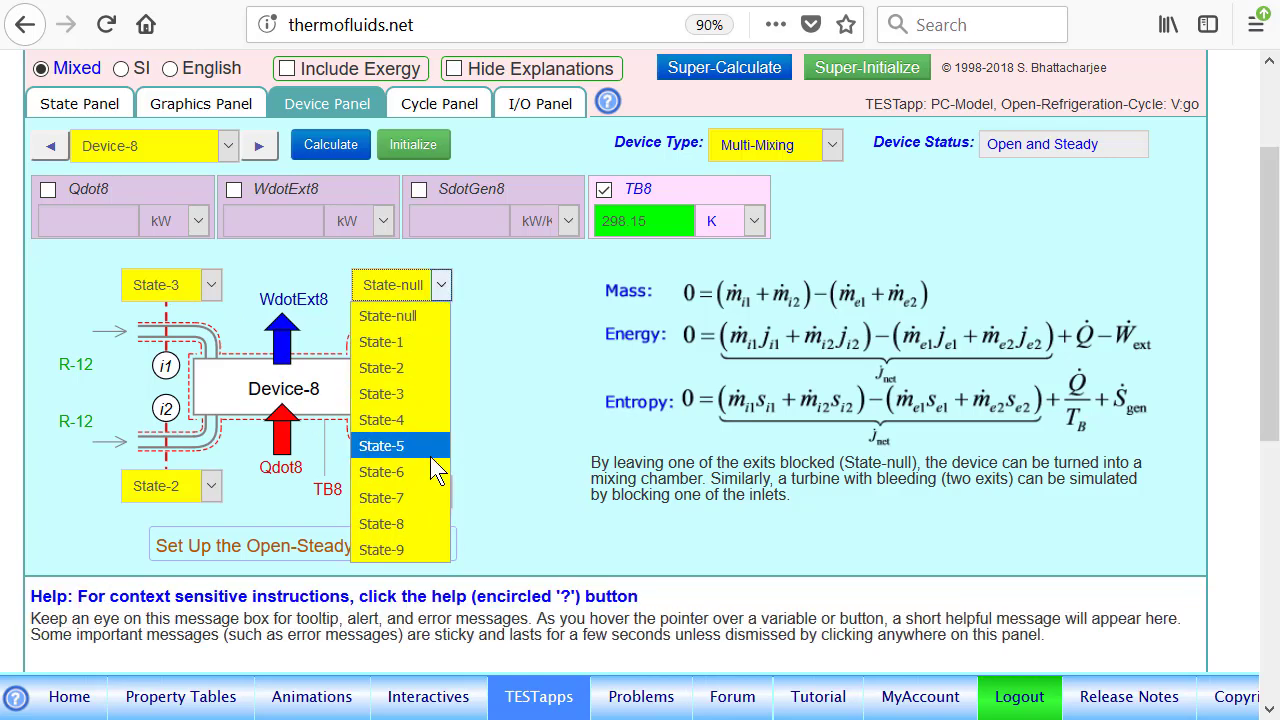
click(432, 545)
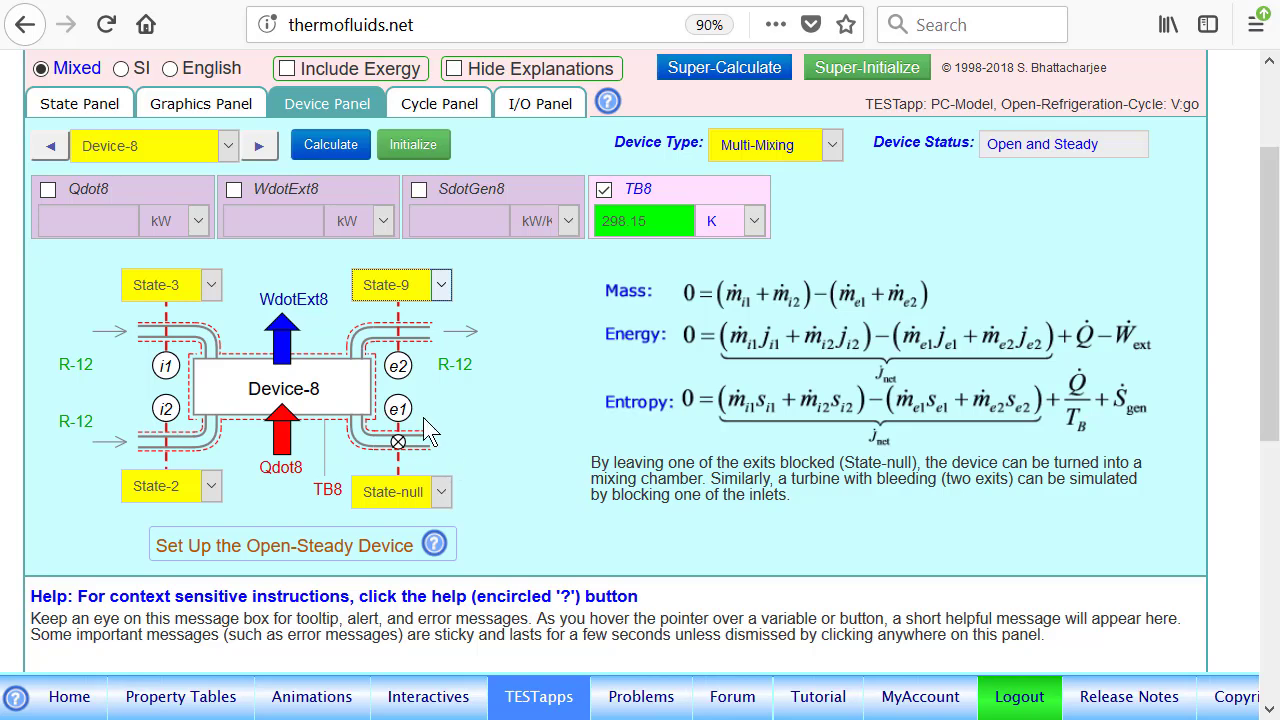
- Set Device-8's external work to 0 kW and calculate the mixing device
click(265, 194)
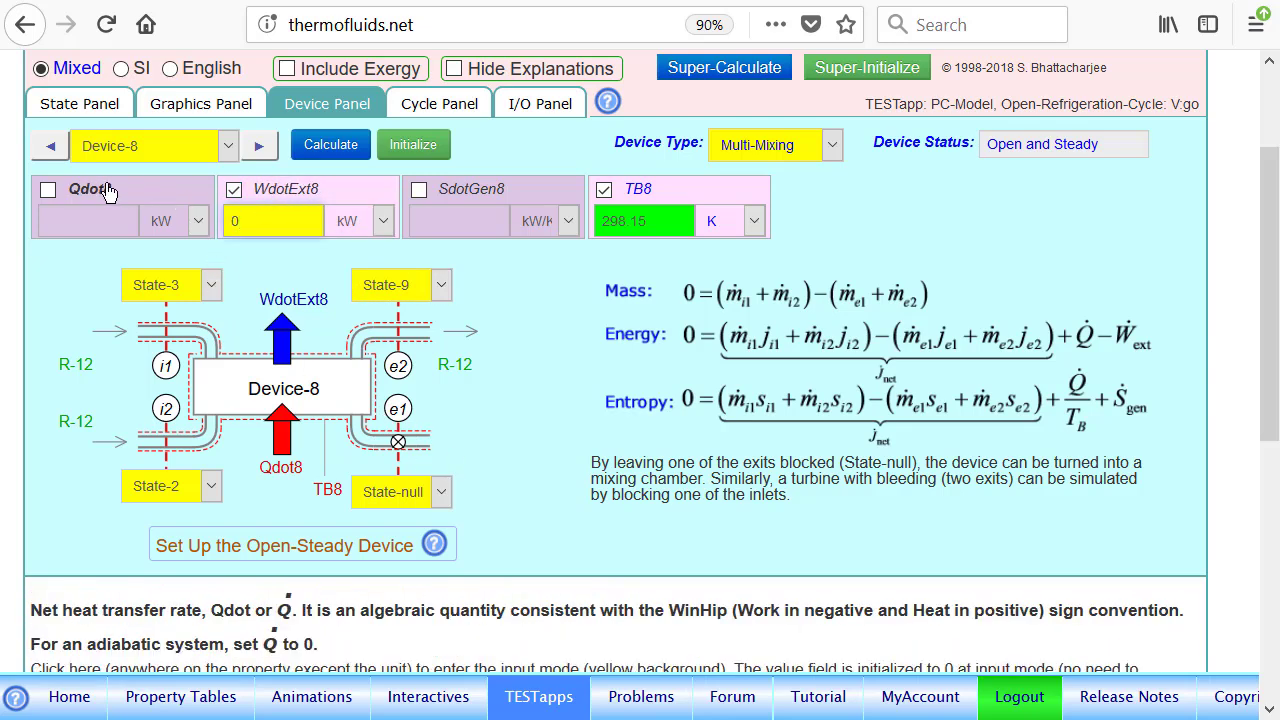
click(326, 148)
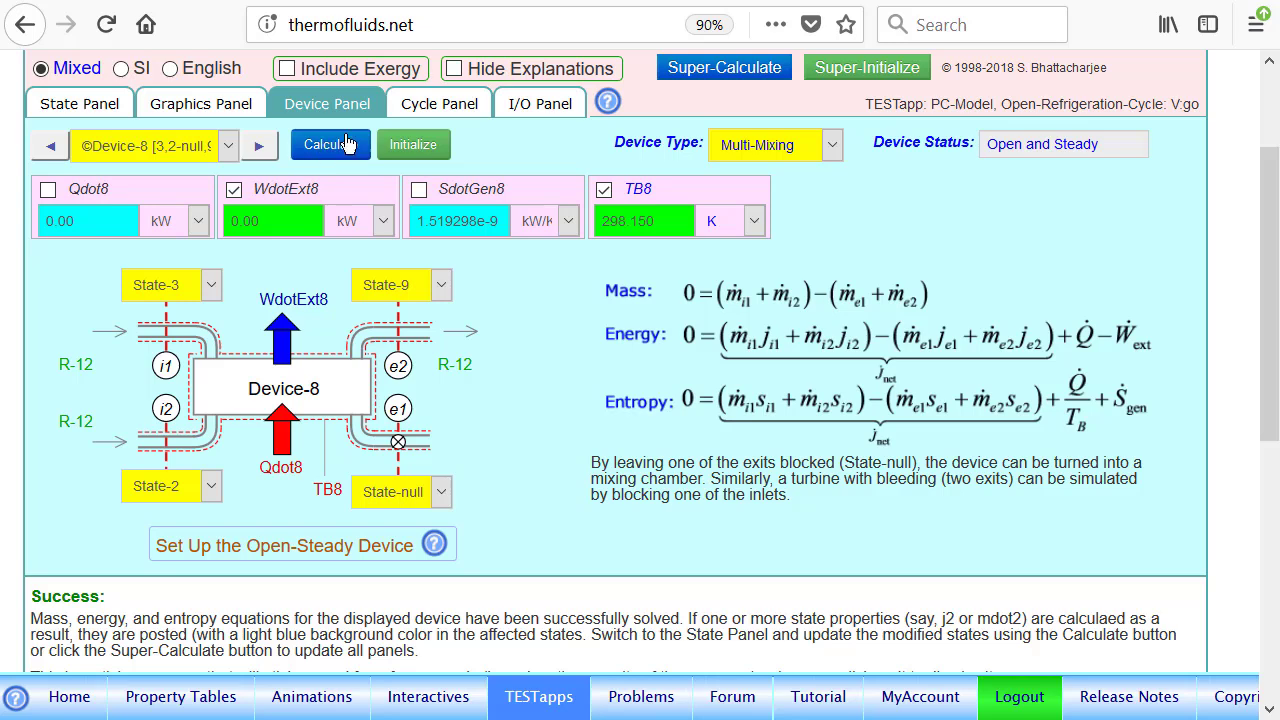
- Run Super-Calculate on the whole model and return to the Cycle Panel results
click(460, 110)
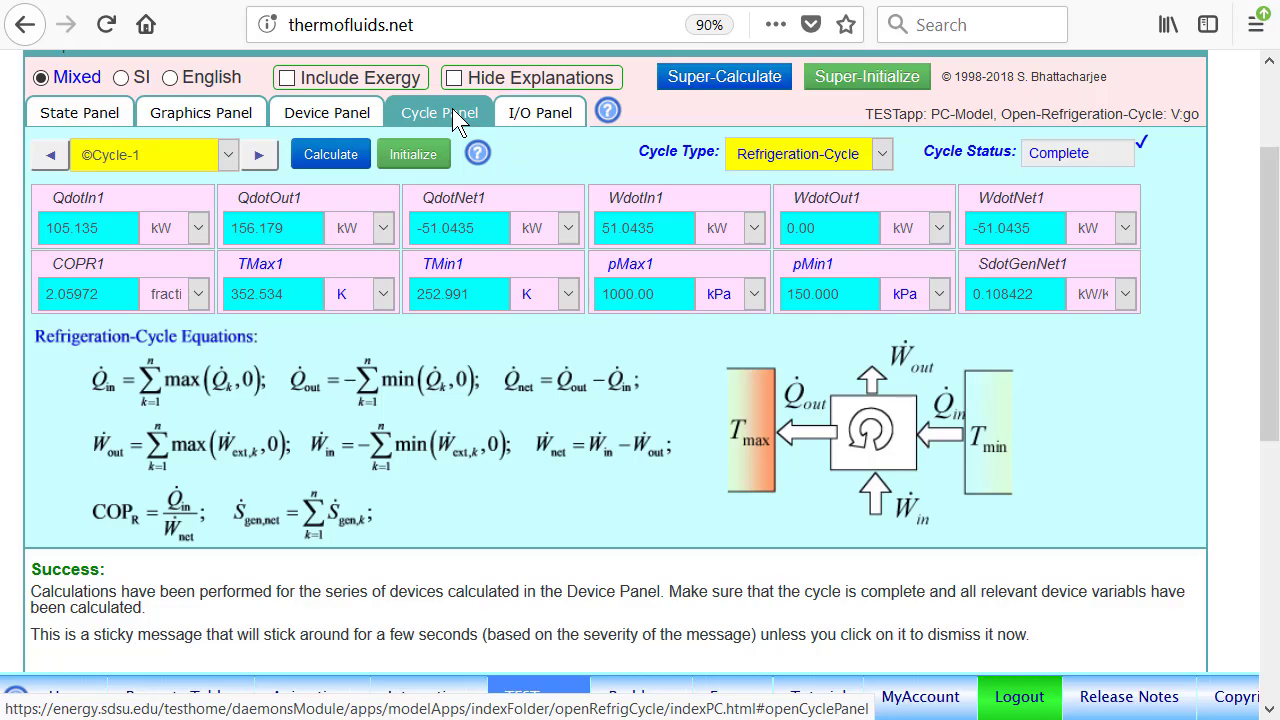
click(715, 77)
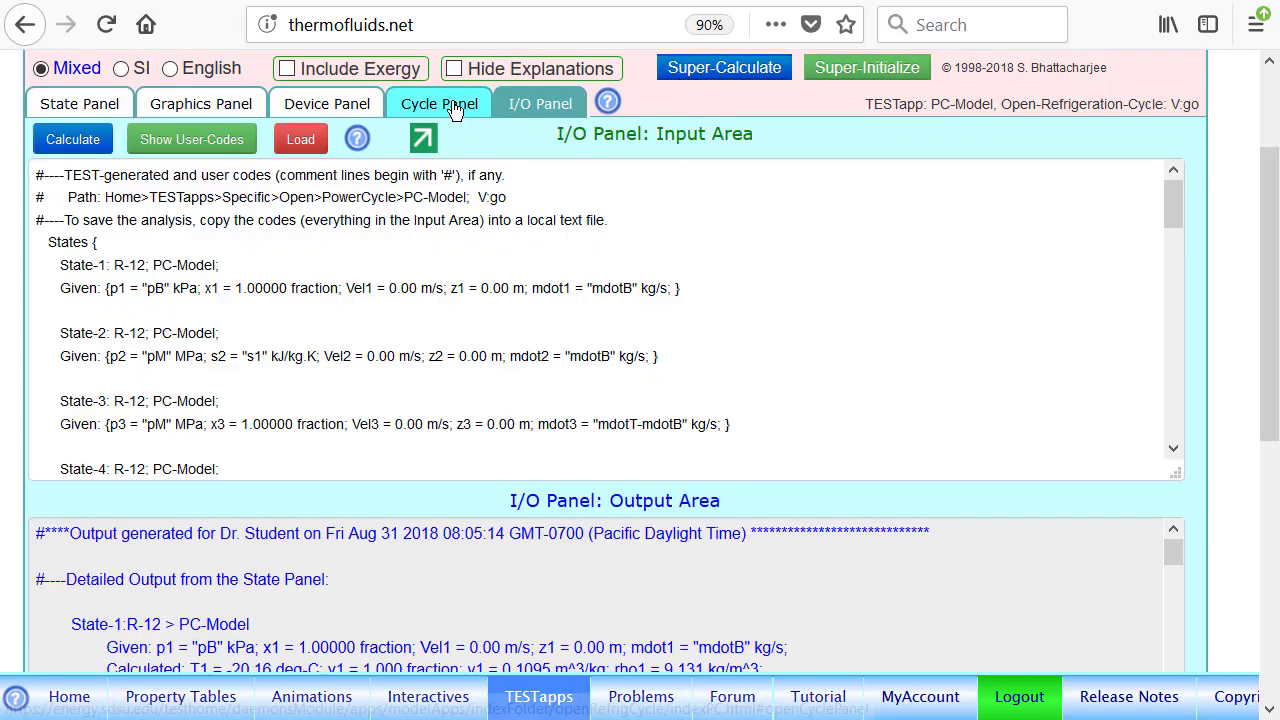
click(453, 104)
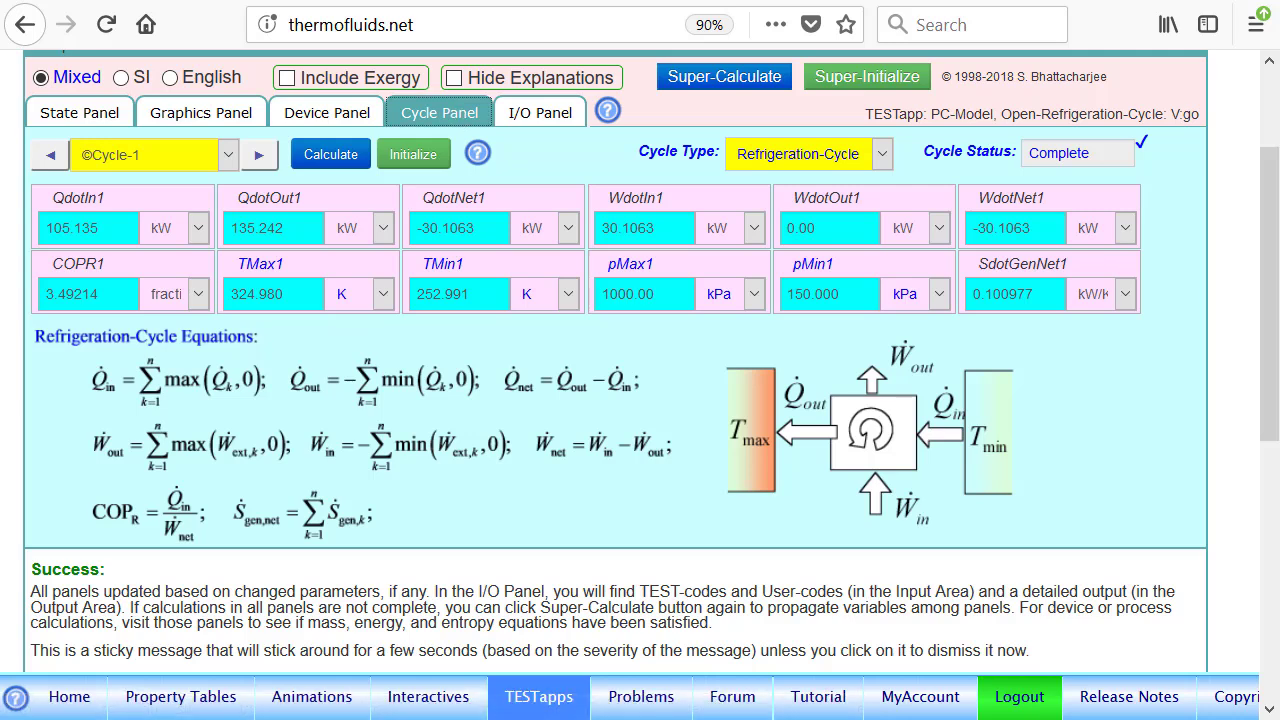
- Examine the cycle's coefficient of performance, net heat and net work on the Cycle Panel
scroll(30, 285, up, 1)
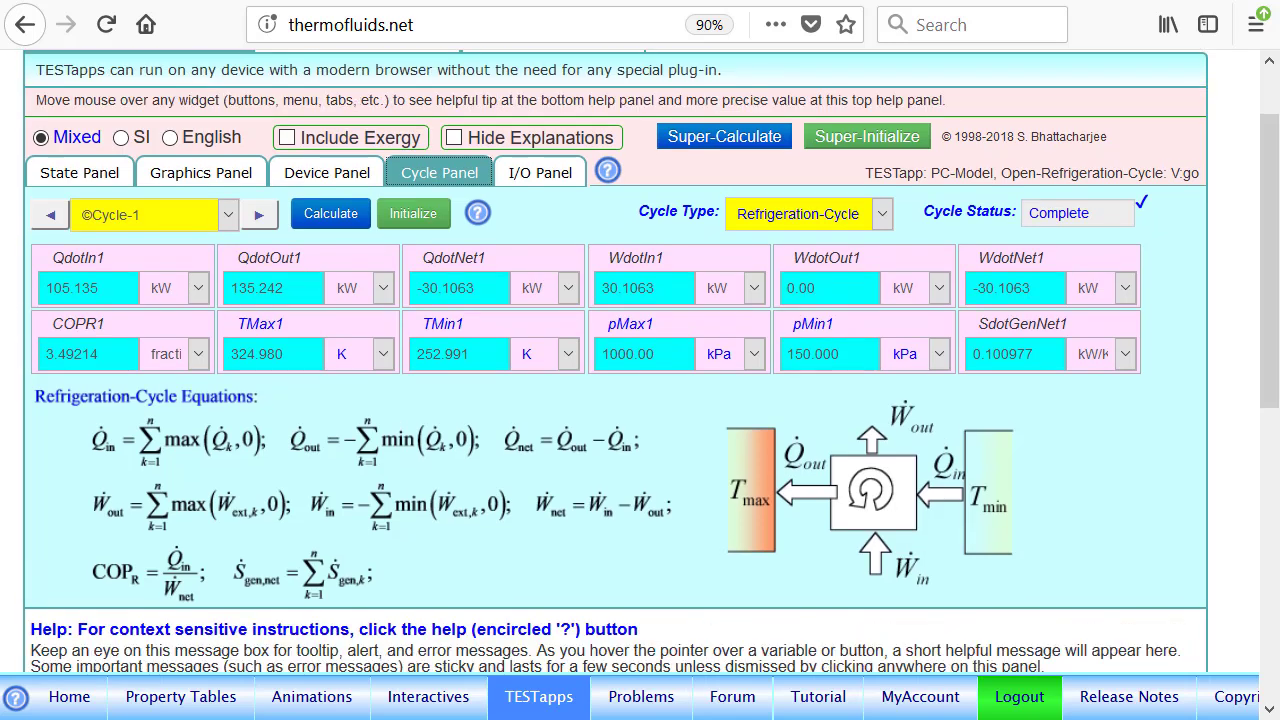
mouse_move(100, 314)
mouse_down()
mouse_move(48, 380)
mouse_move(47, 332)
mouse_up()
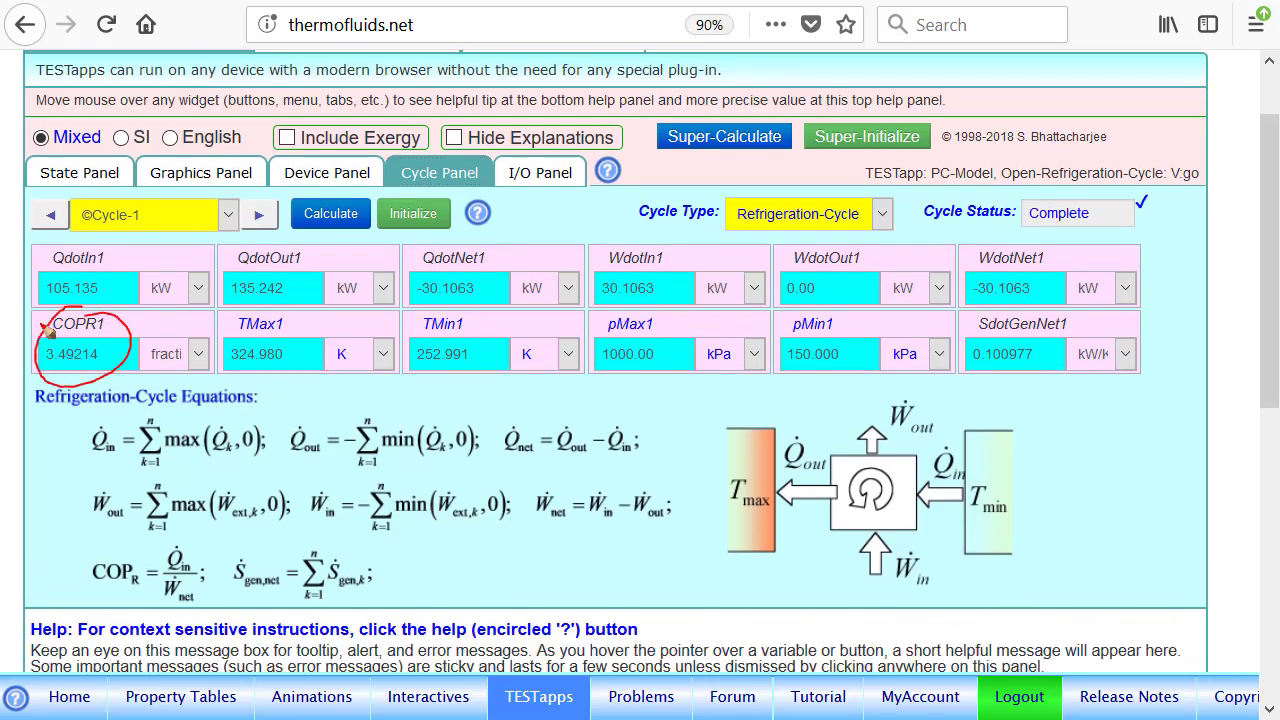
mouse_move(1016, 248)
mouse_down()
mouse_move(960, 262)
mouse_move(1014, 242)
mouse_up()
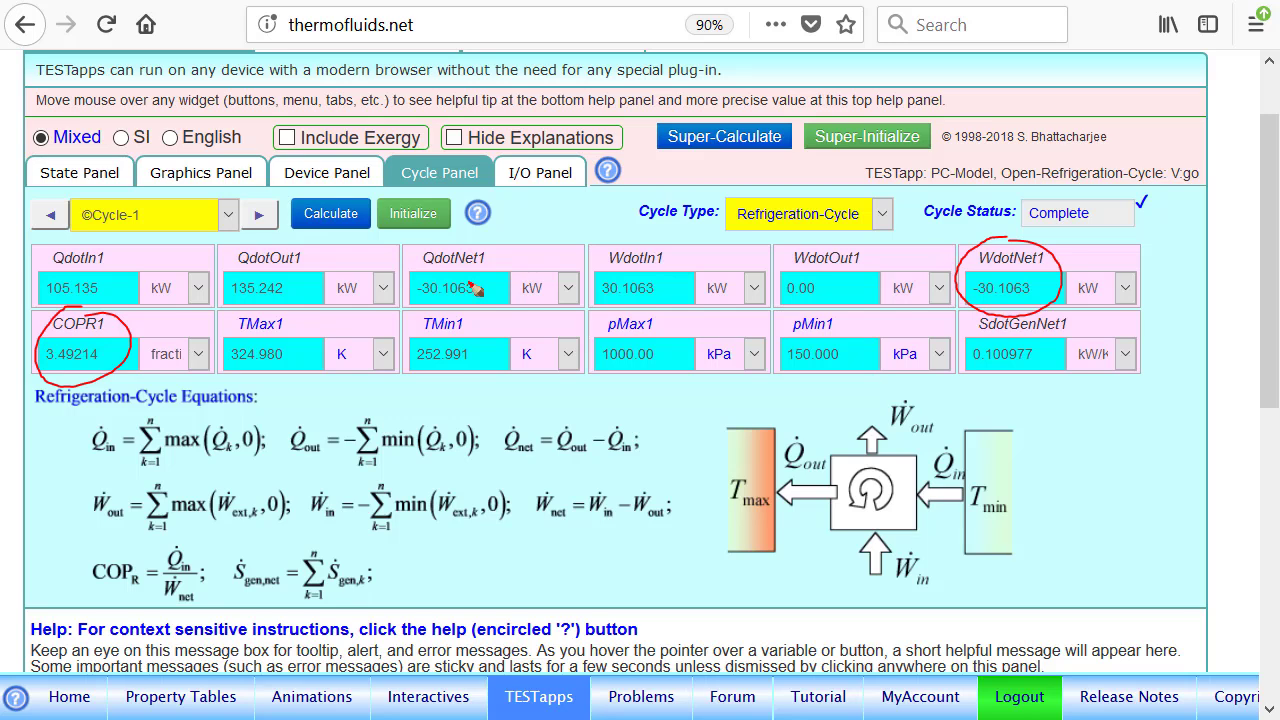
mouse_move(473, 238)
mouse_down()
mouse_move(437, 318)
mouse_move(420, 258)
mouse_up()
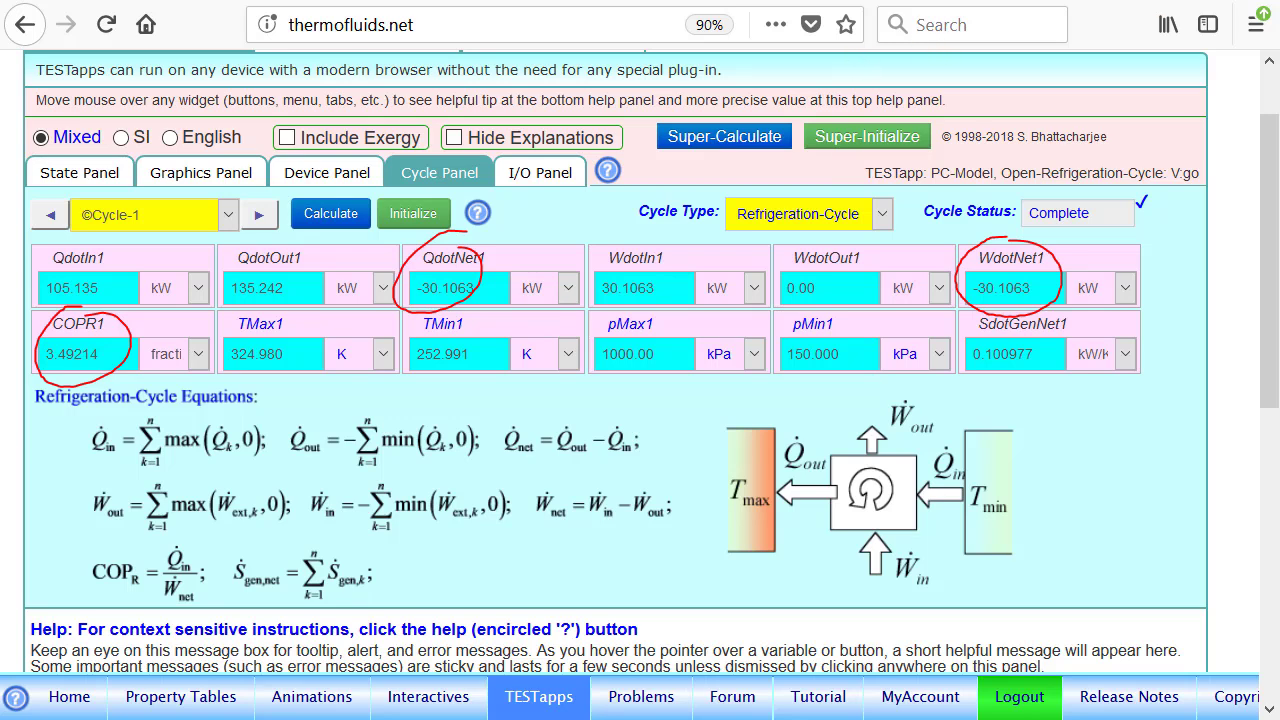
click(1130, 1)
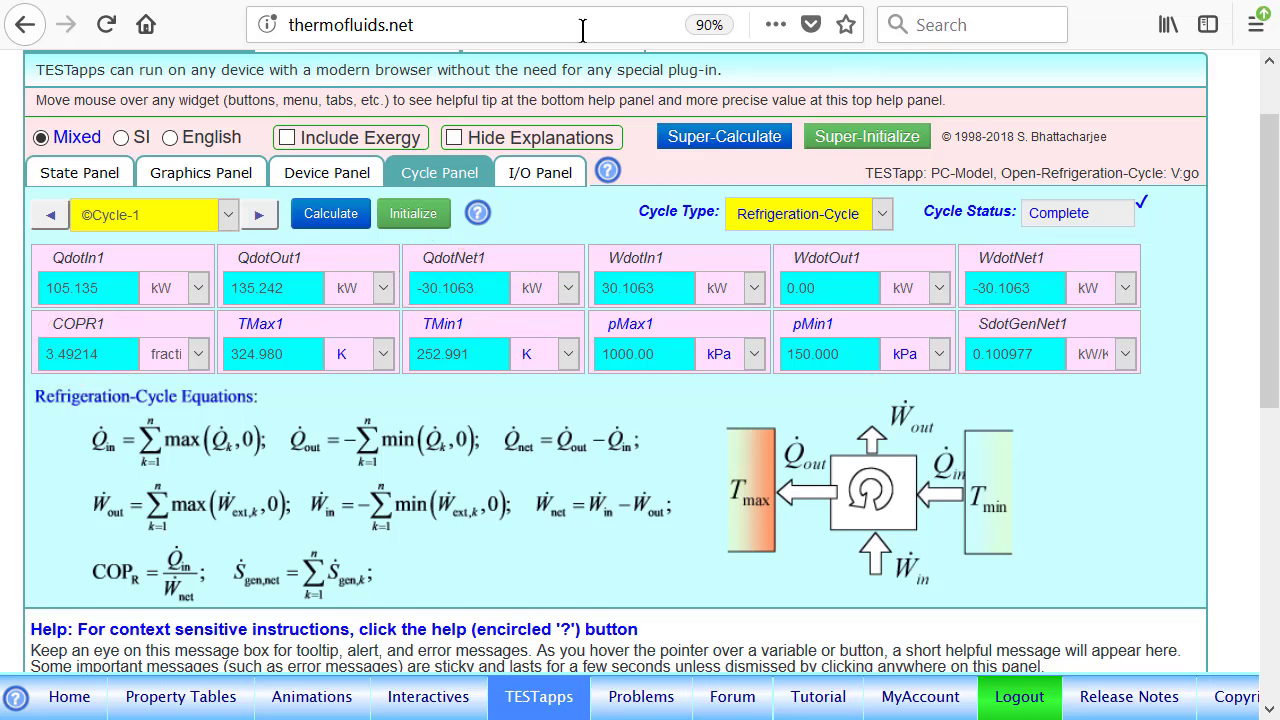
- In the I/O Panel user codes, change the intermediate pressure pM to 600 and calculate
click(541, 174)
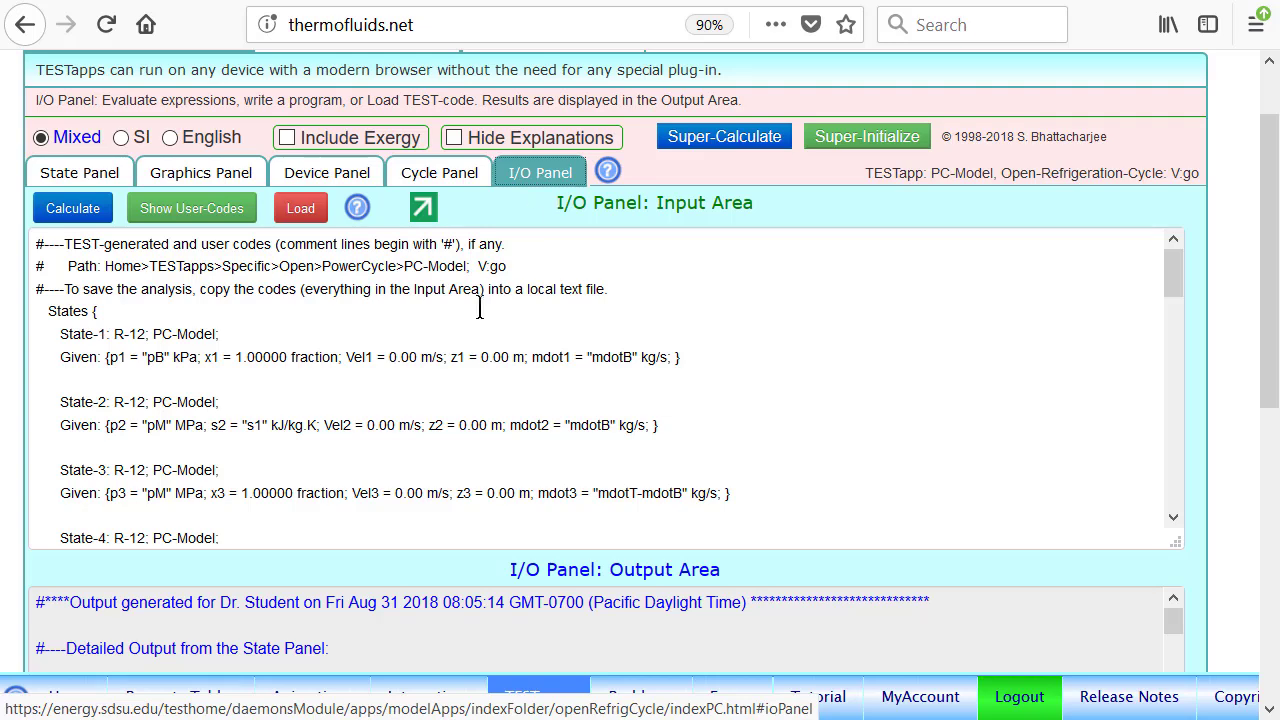
scroll(479, 310, down, 2)
click(212, 218)
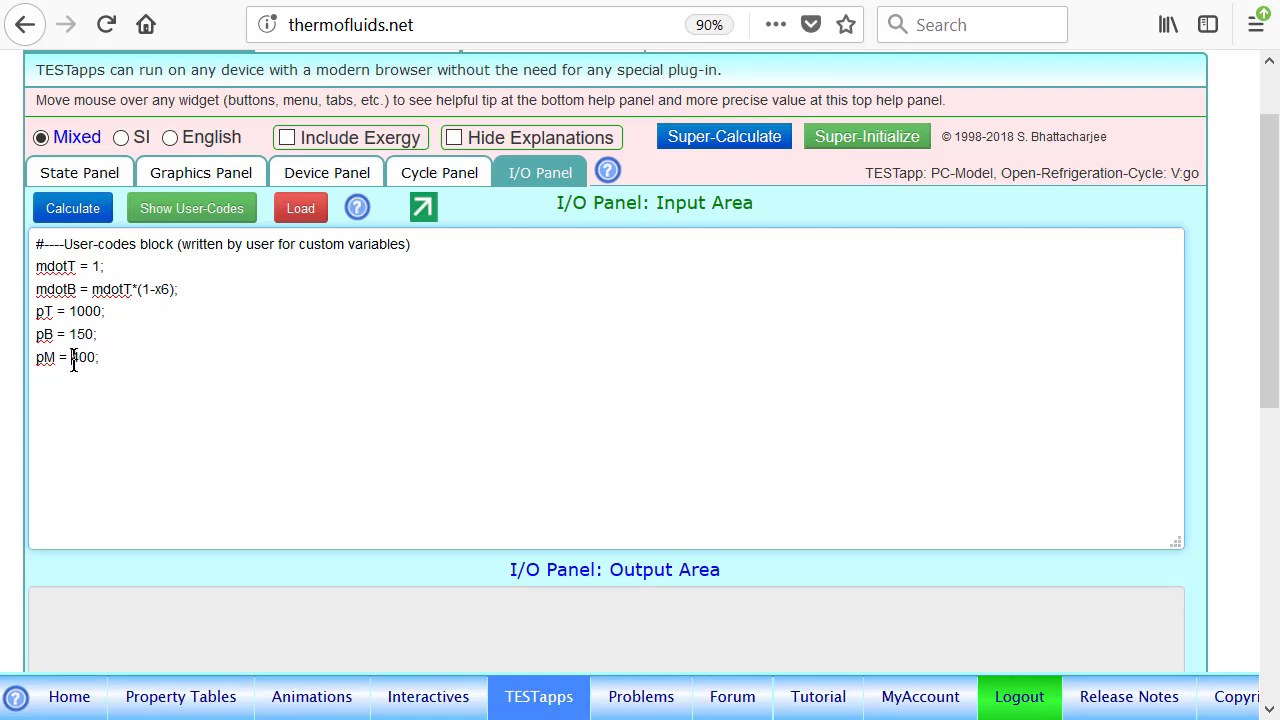
drag(71, 360, 80, 360)
text(6)
click(72, 208)
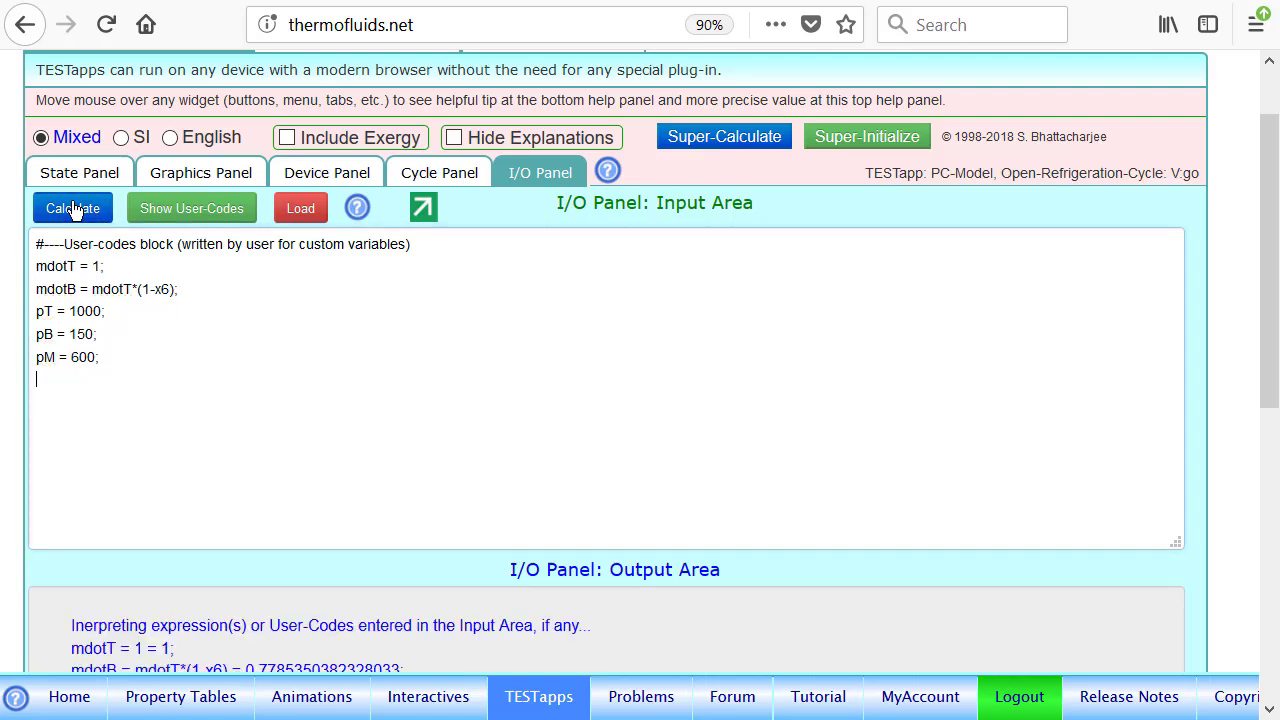
- Super-Calculate the model again and review the updated coefficient of performance on the Cycle Panel
click(432, 176)
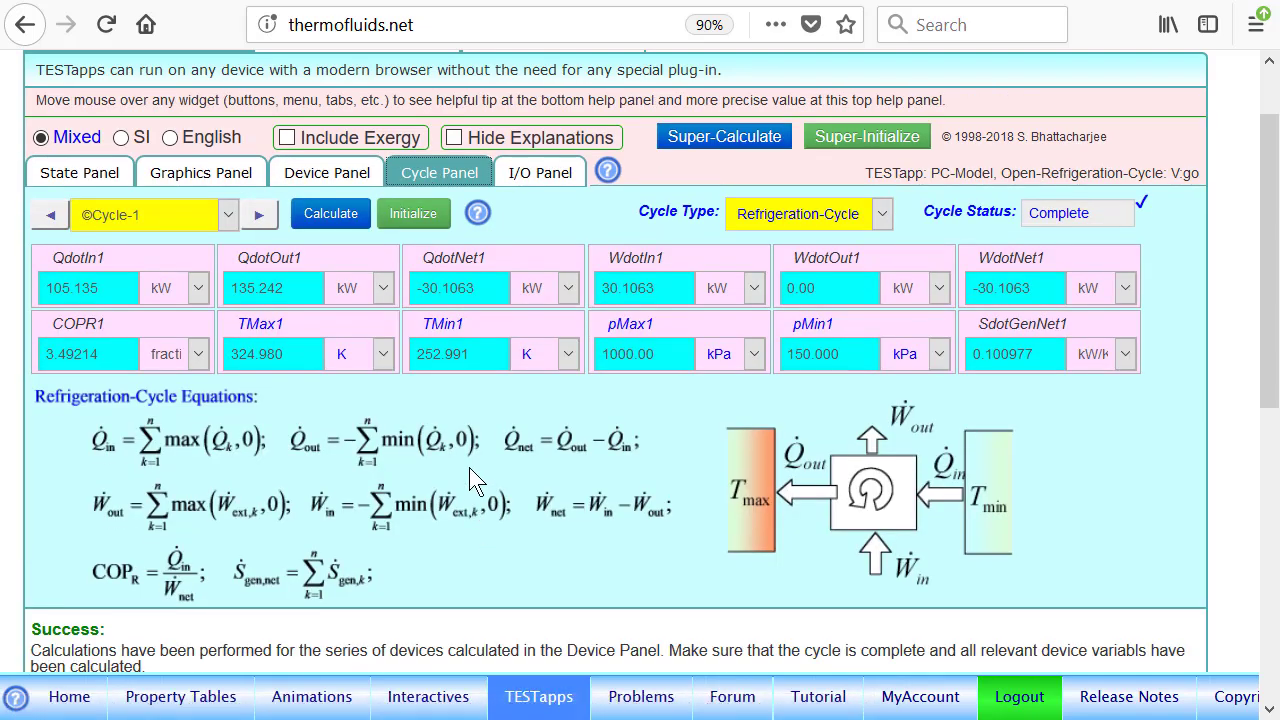
mouse_move(60, 370)
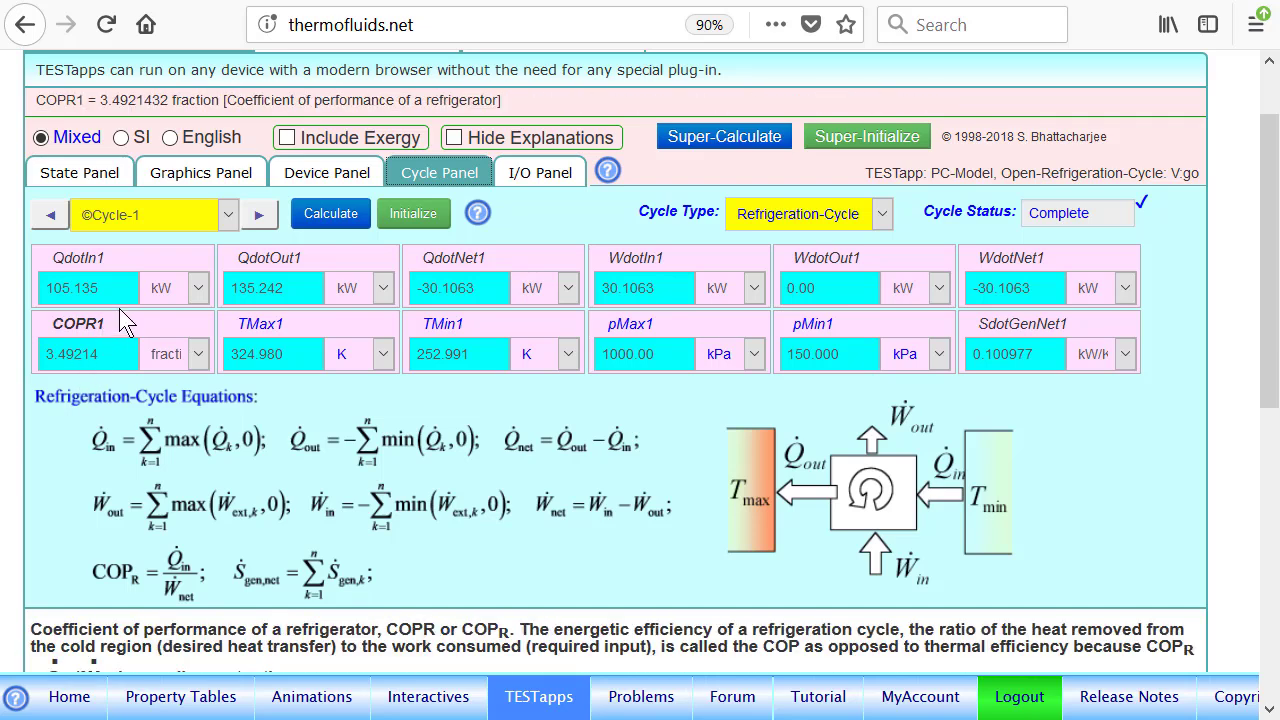
mouse_move(137, 284)
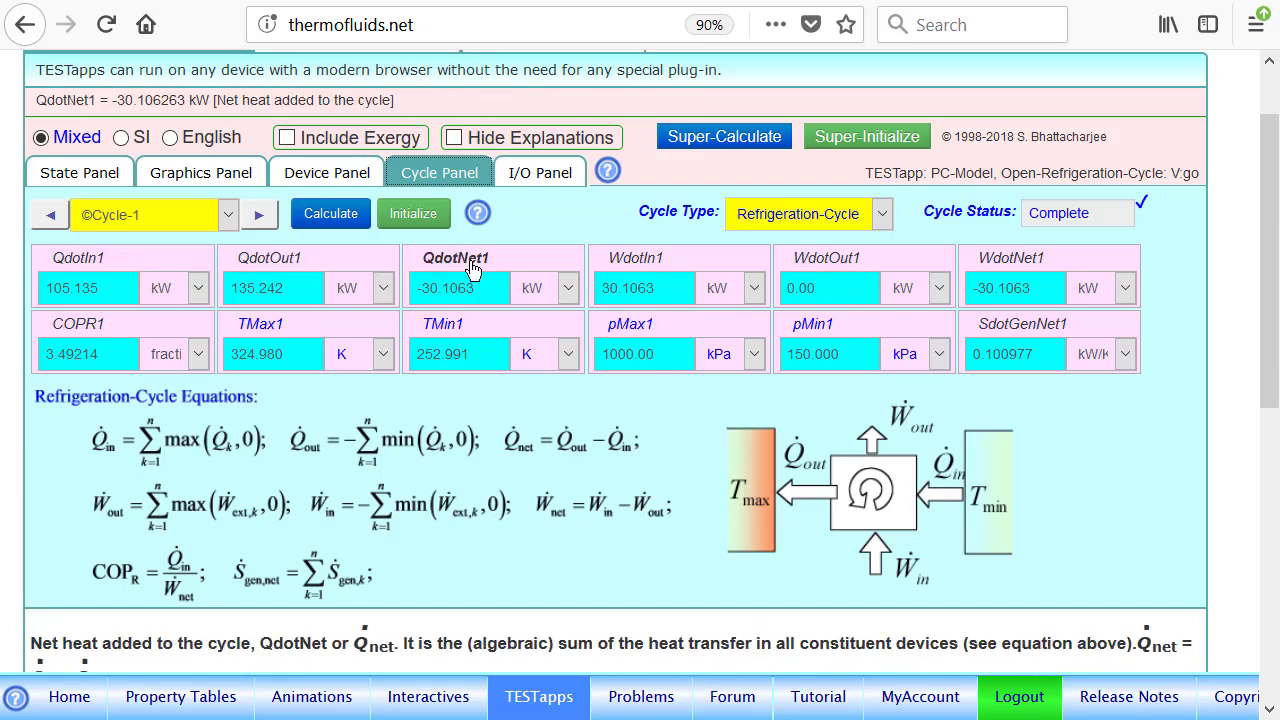
click(722, 138)
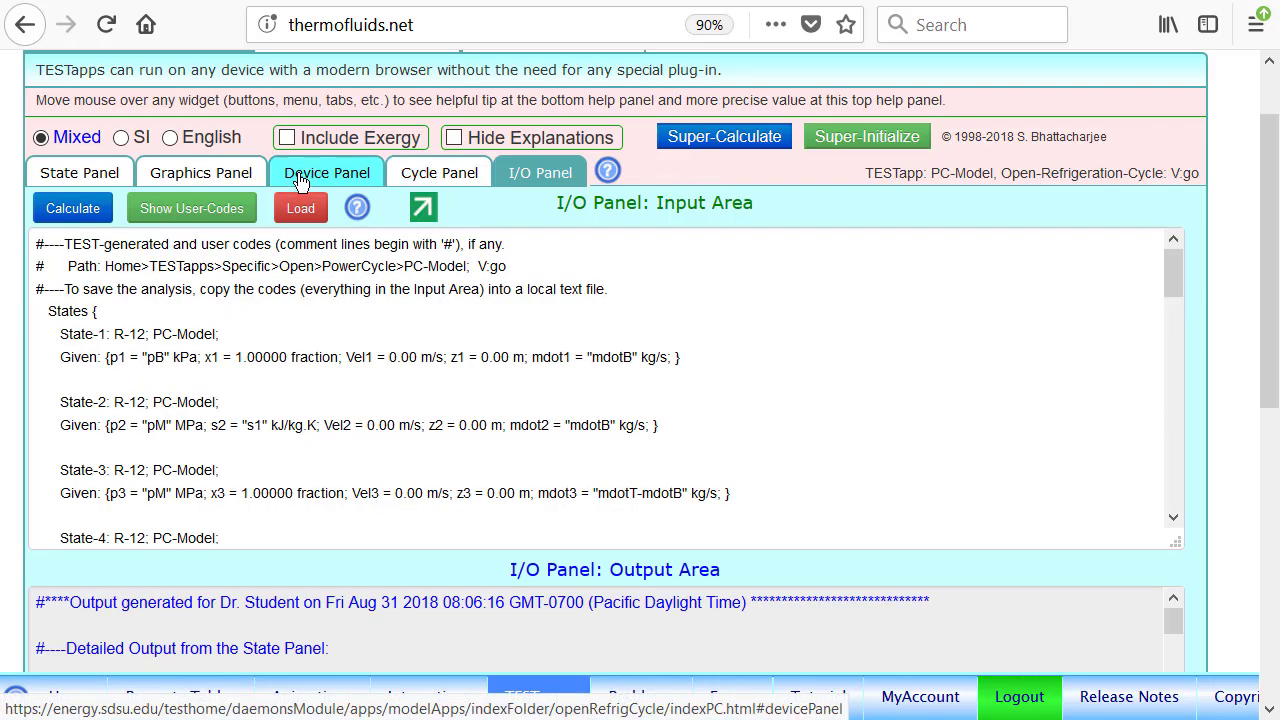
click(462, 179)
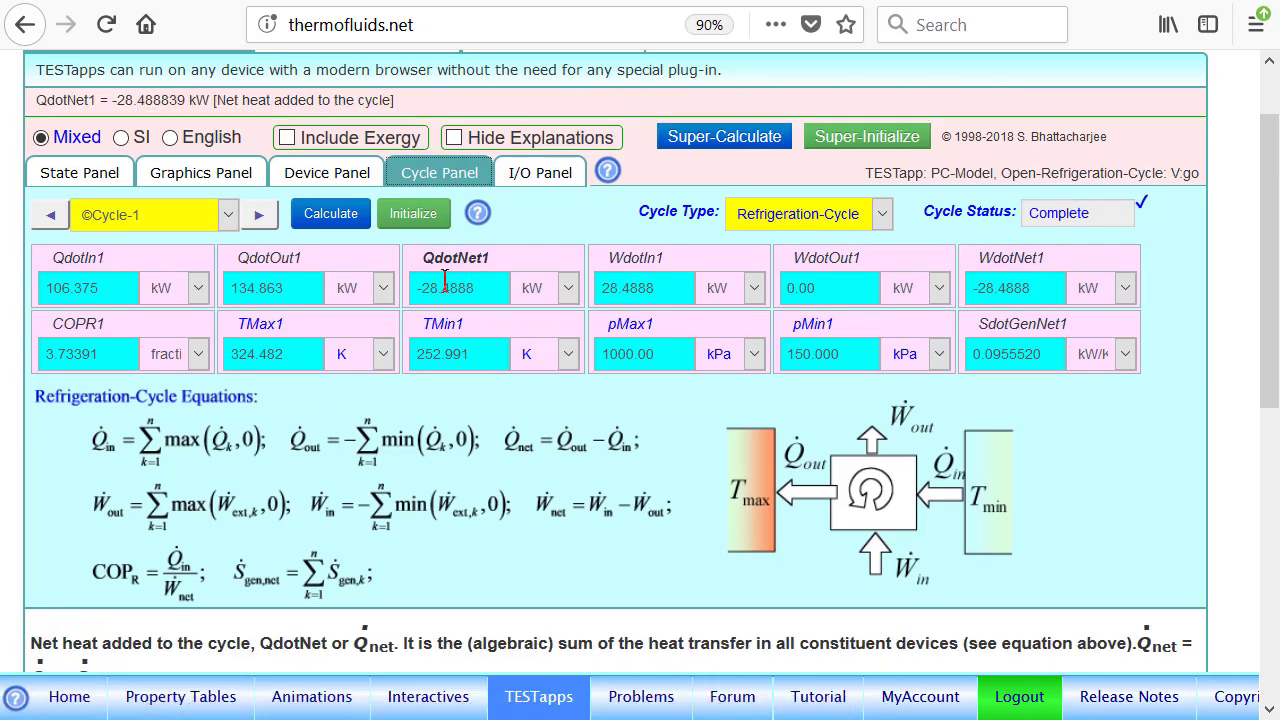
mouse_move(115, 332)
mouse_down()
mouse_move(25, 372)
mouse_move(97, 338)
mouse_up()
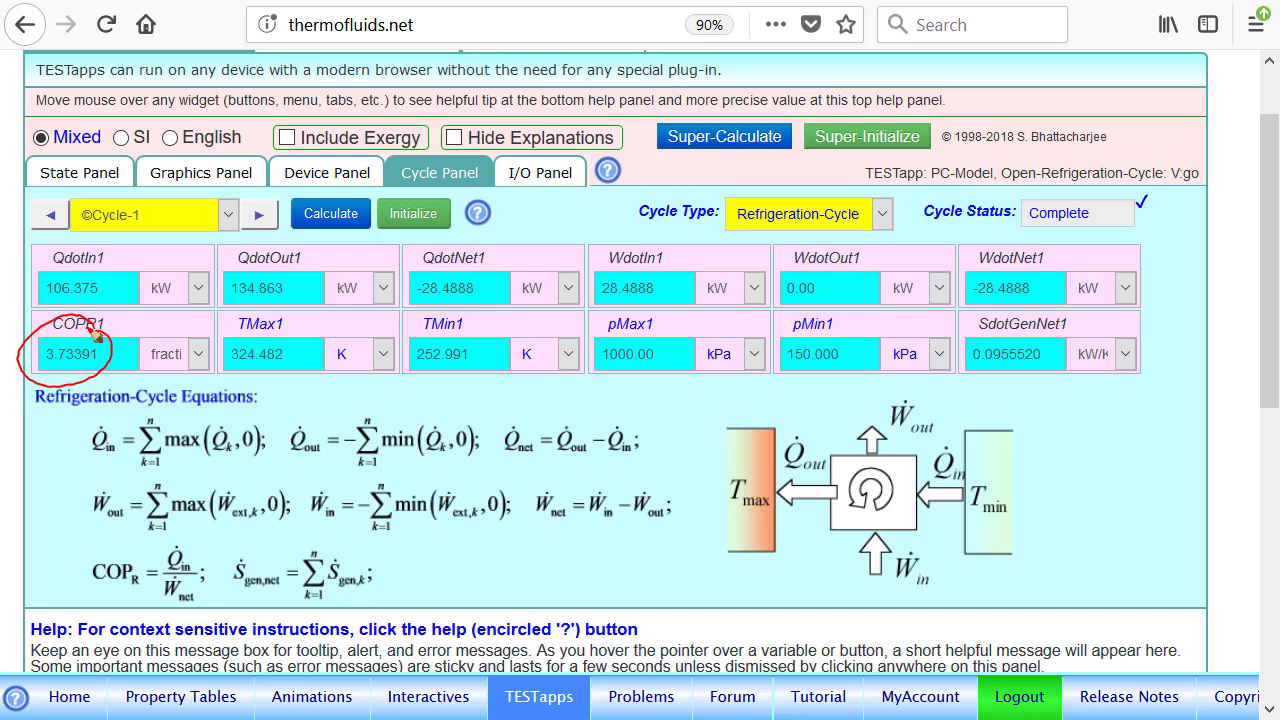
mouse_move(92, 262)
mouse_down()
mouse_move(88, 310)
mouse_move(104, 262)
mouse_up()
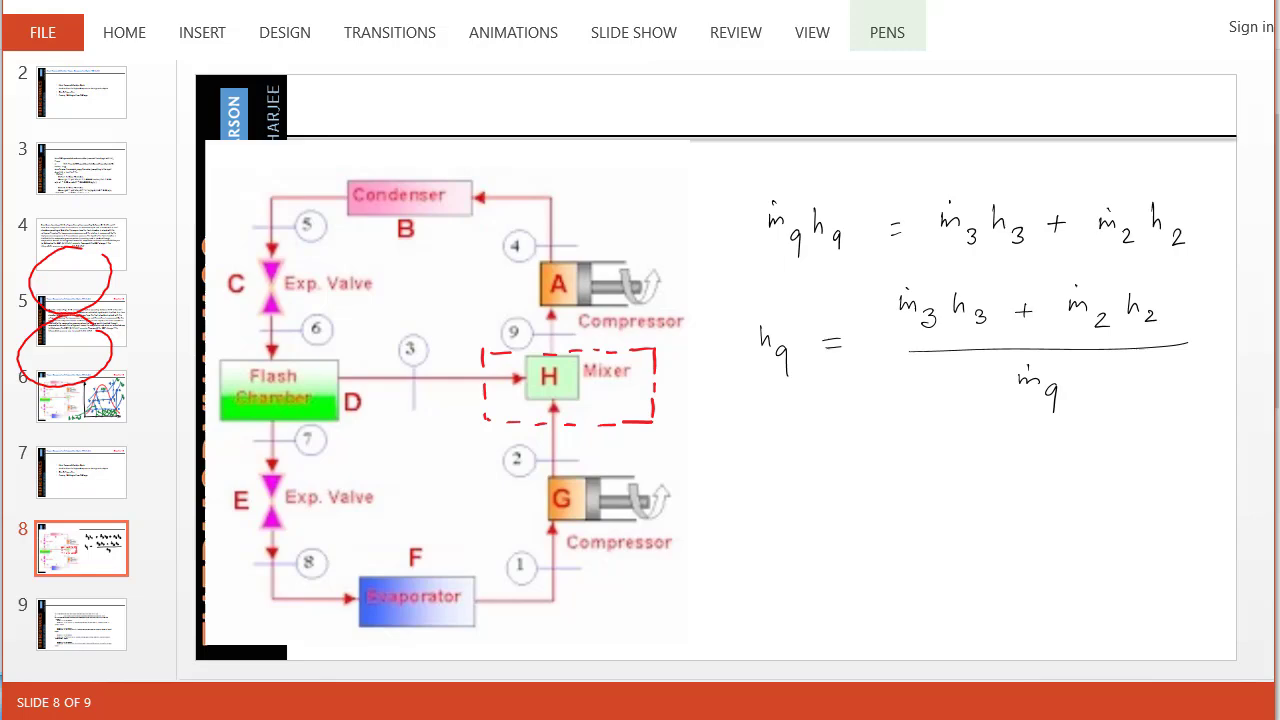
- Switch to the PowerPoint presentation and go back to slide 7
click(81, 624)
click(81, 473)
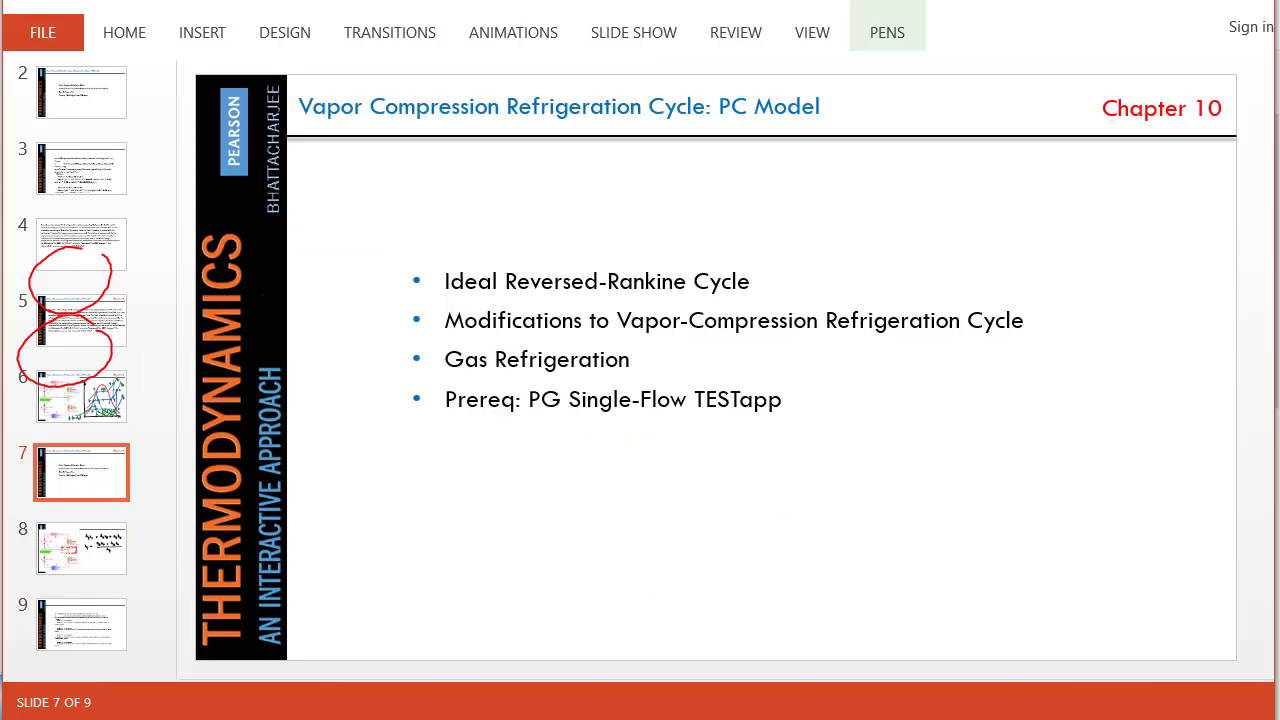